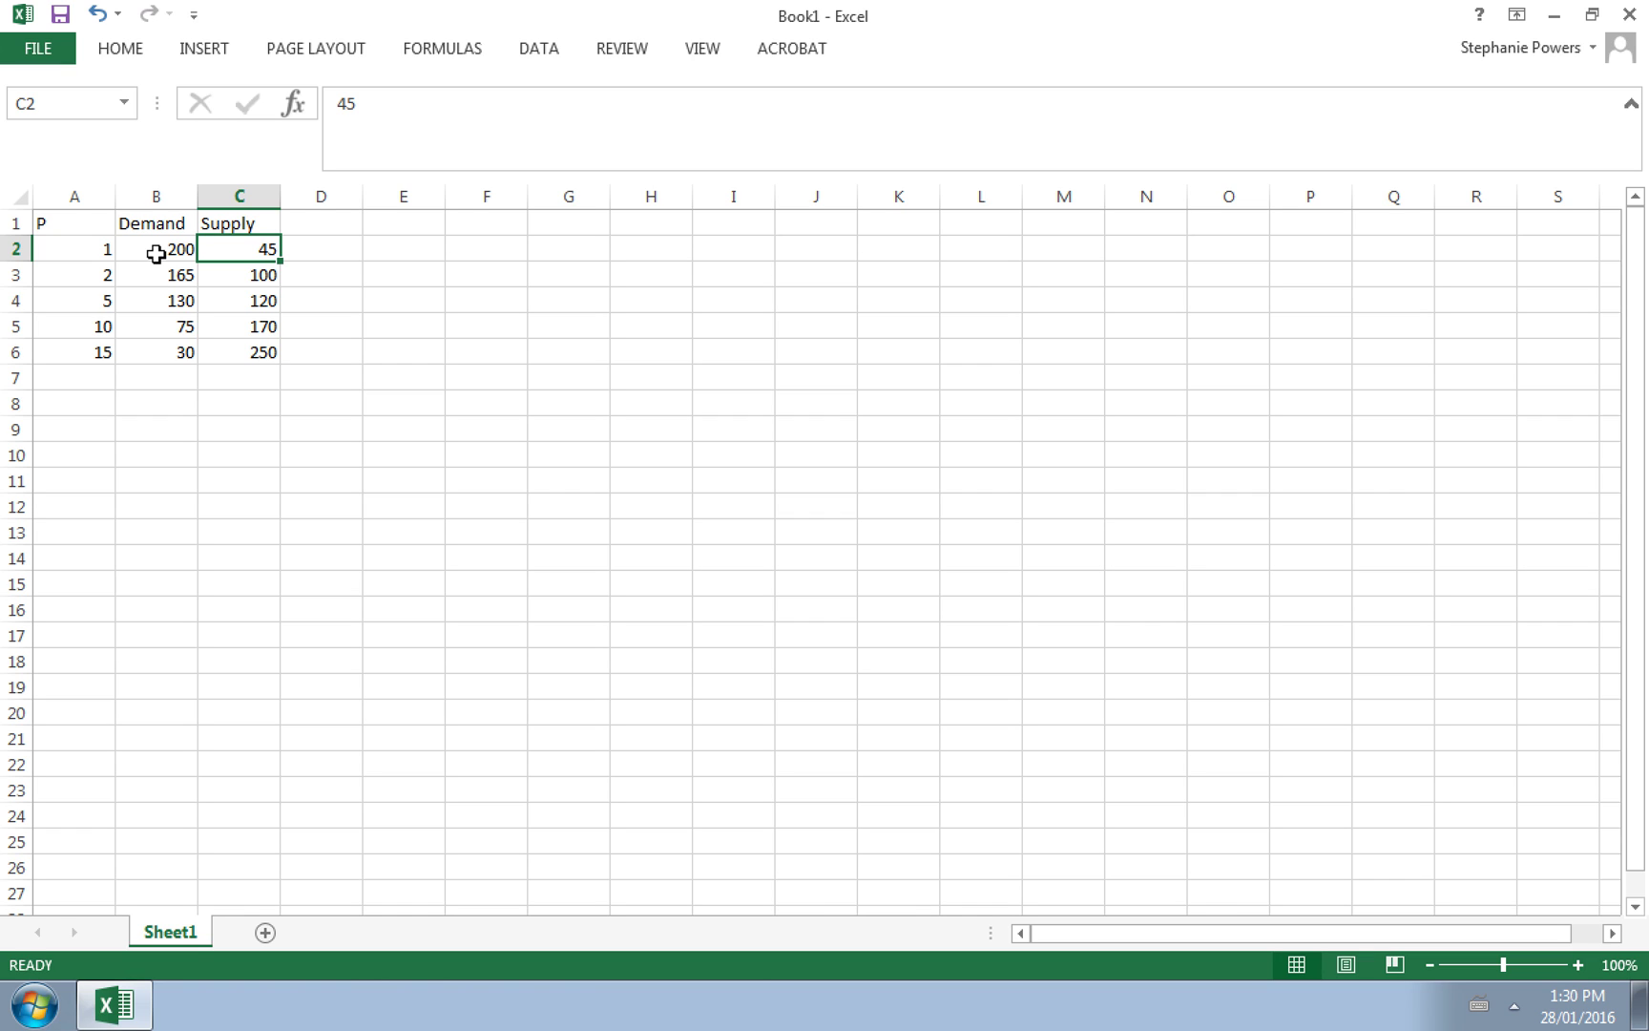
Step: Check the table's first P, Demand and Supply values (1, 200, 45) and the last Supply value, 250
{"action": "left_click", "coordinate": [70, 253]}
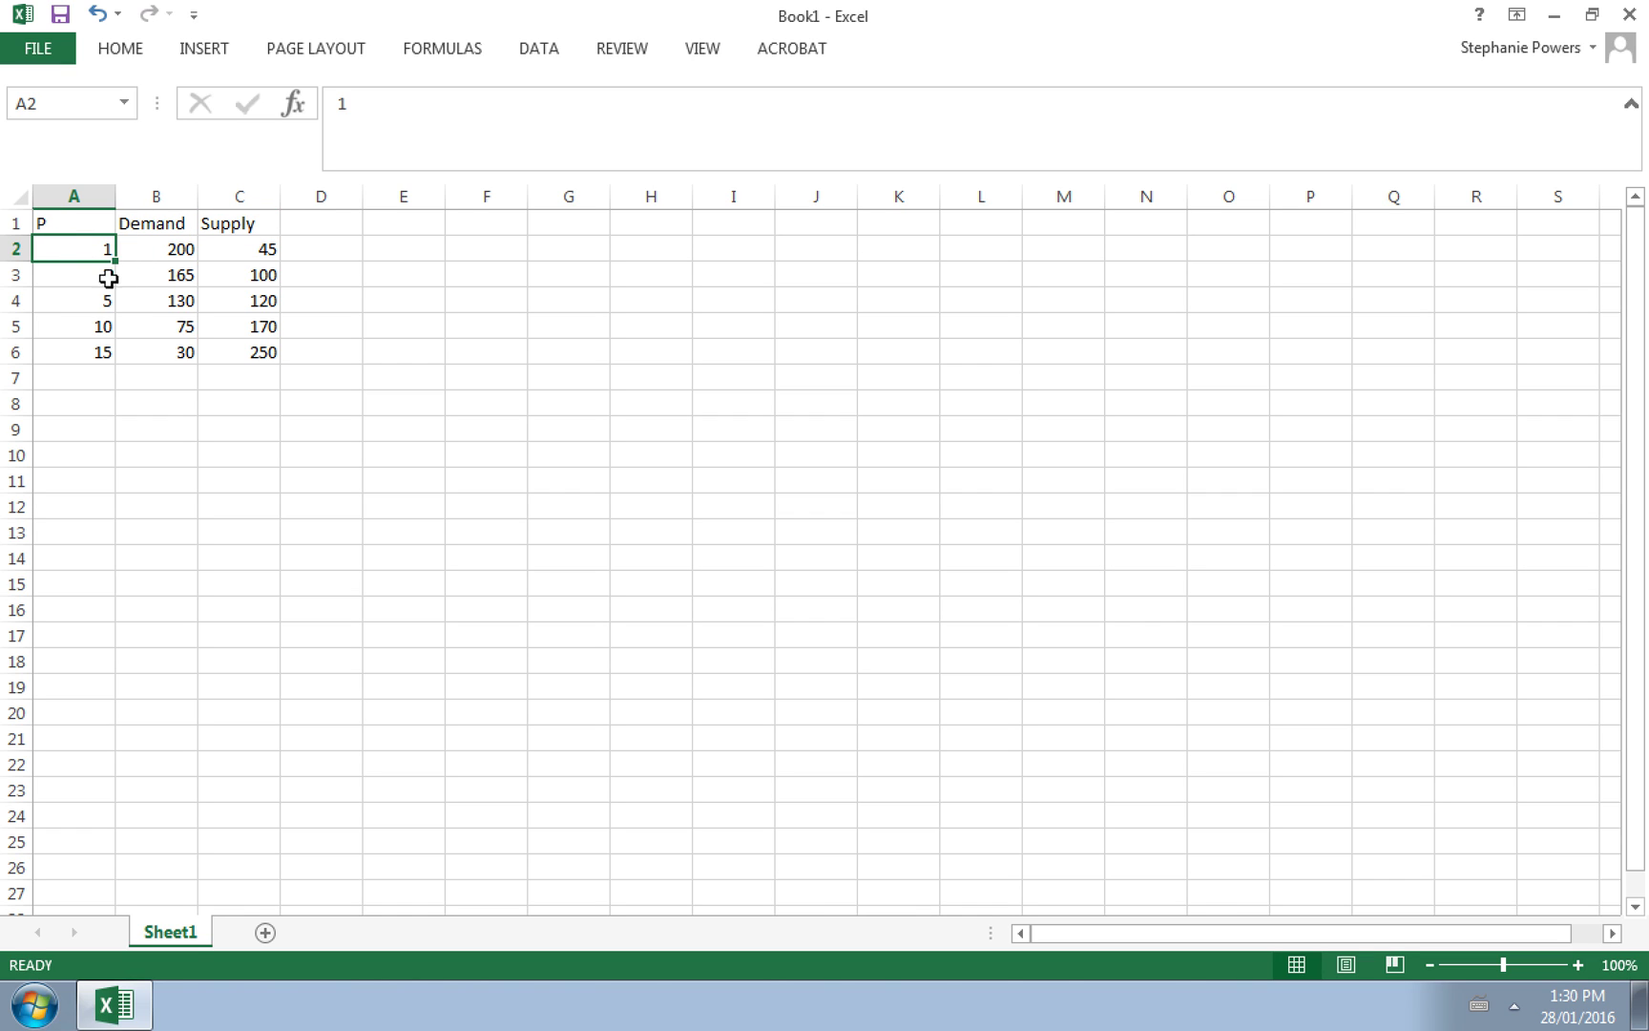
{"action": "left_click", "coordinate": [192, 251]}
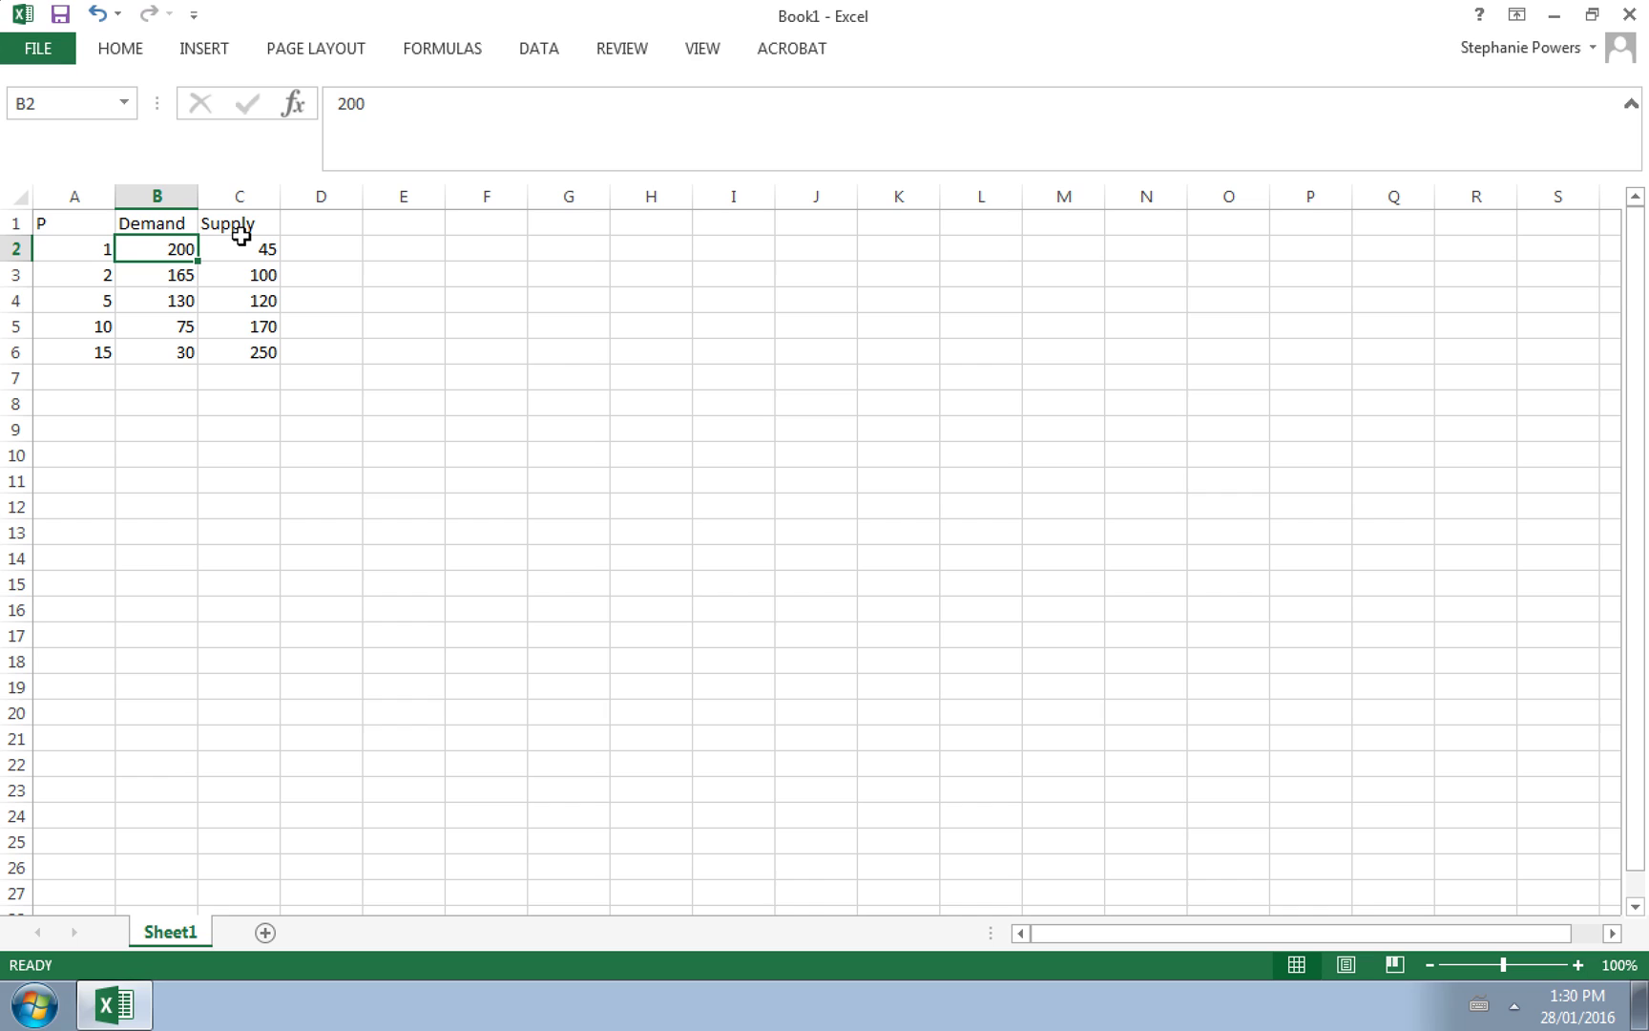
{"action": "left_click", "coordinate": [266, 250]}
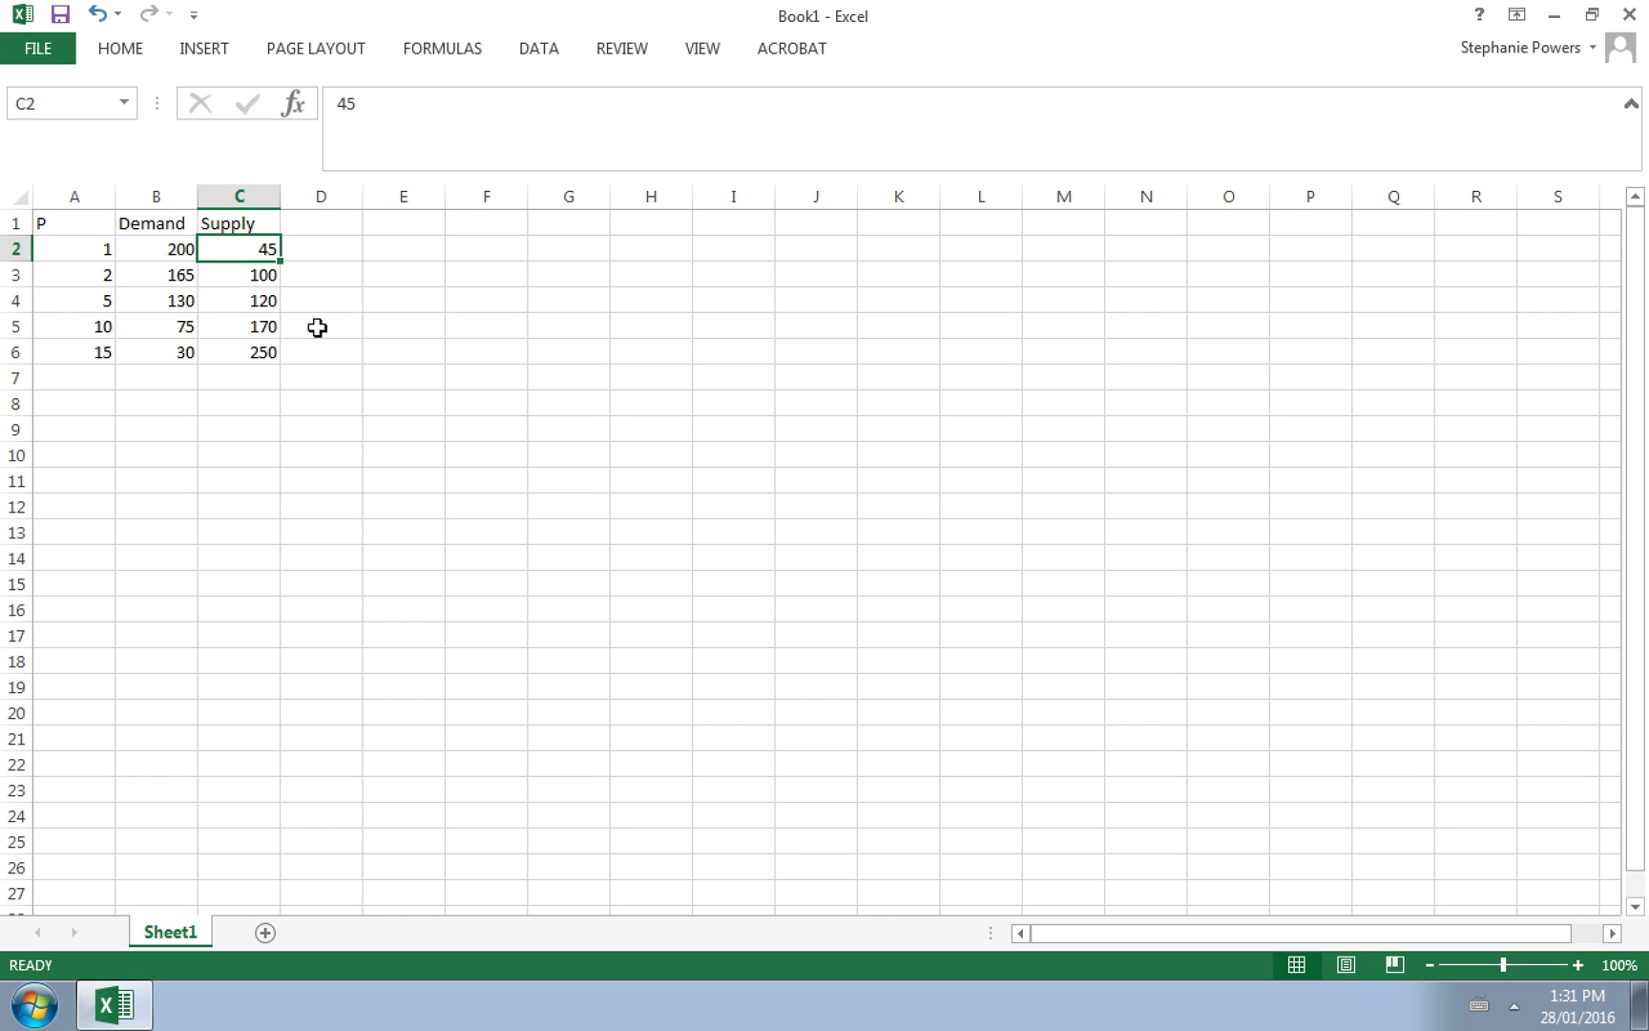
{"action": "left_click", "coordinate": [262, 349]}
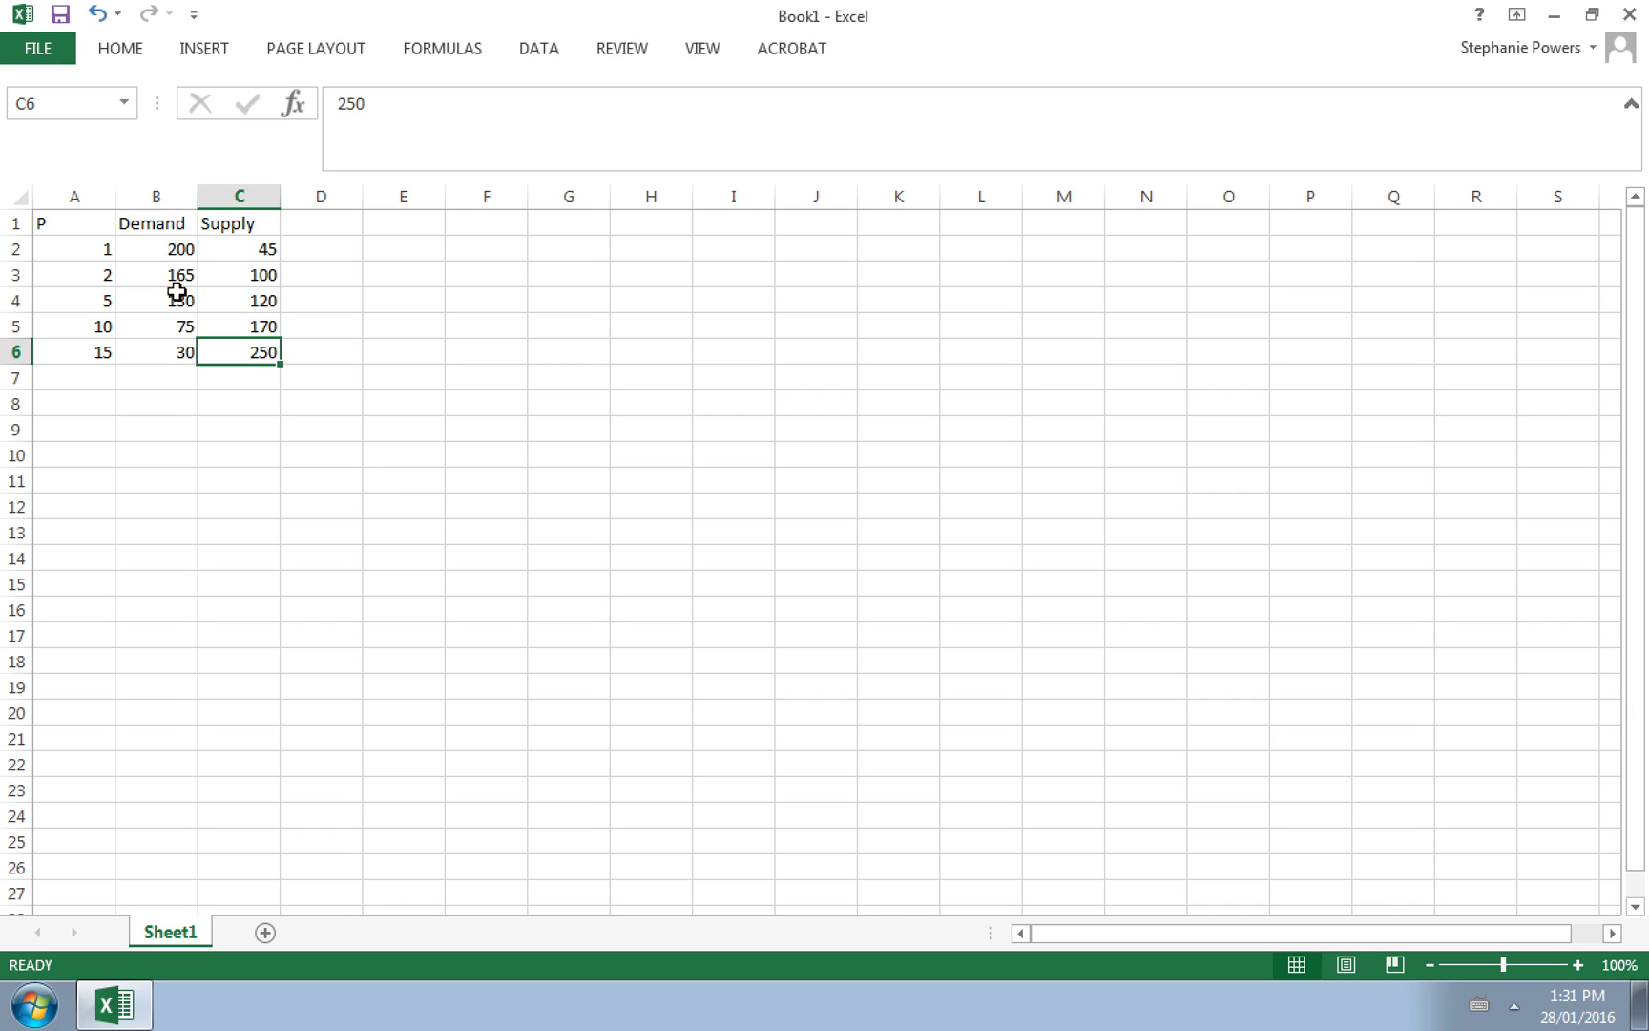
Step: Insert a Scatter with Smooth Lines and Markers chart from A1:C6
{"action": "left_click_drag", "start_coordinate": [82, 218], "coordinate": [250, 344]}
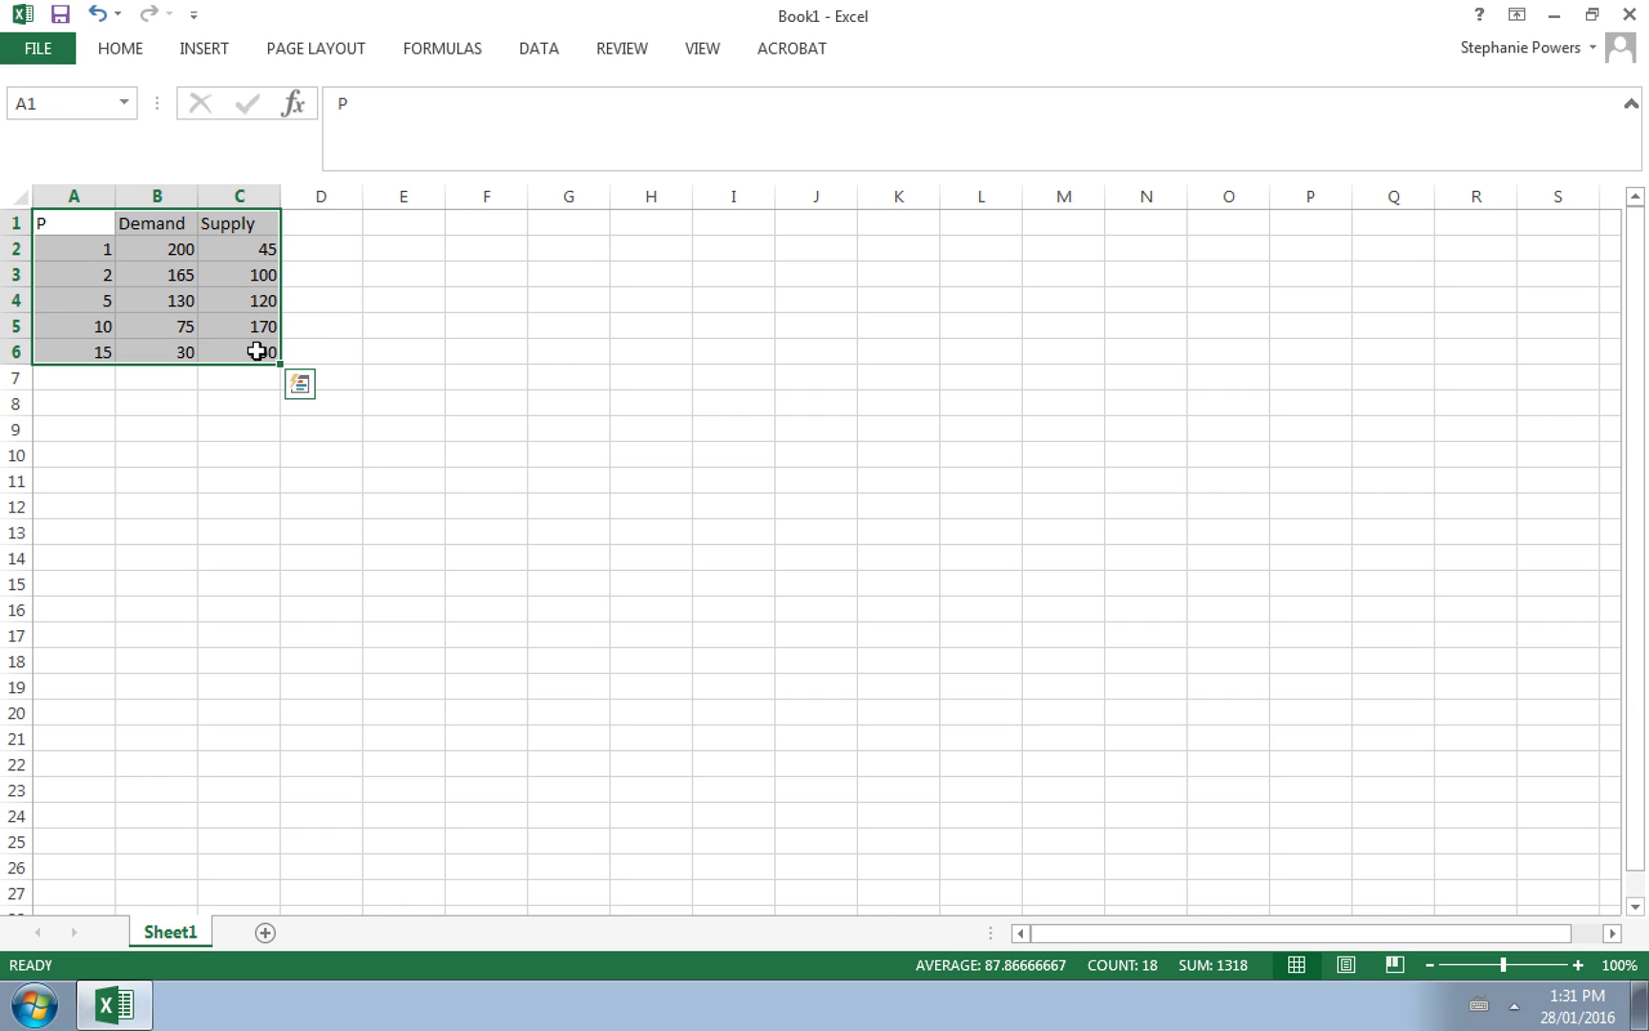
{"action": "left_click", "coordinate": [200, 49]}
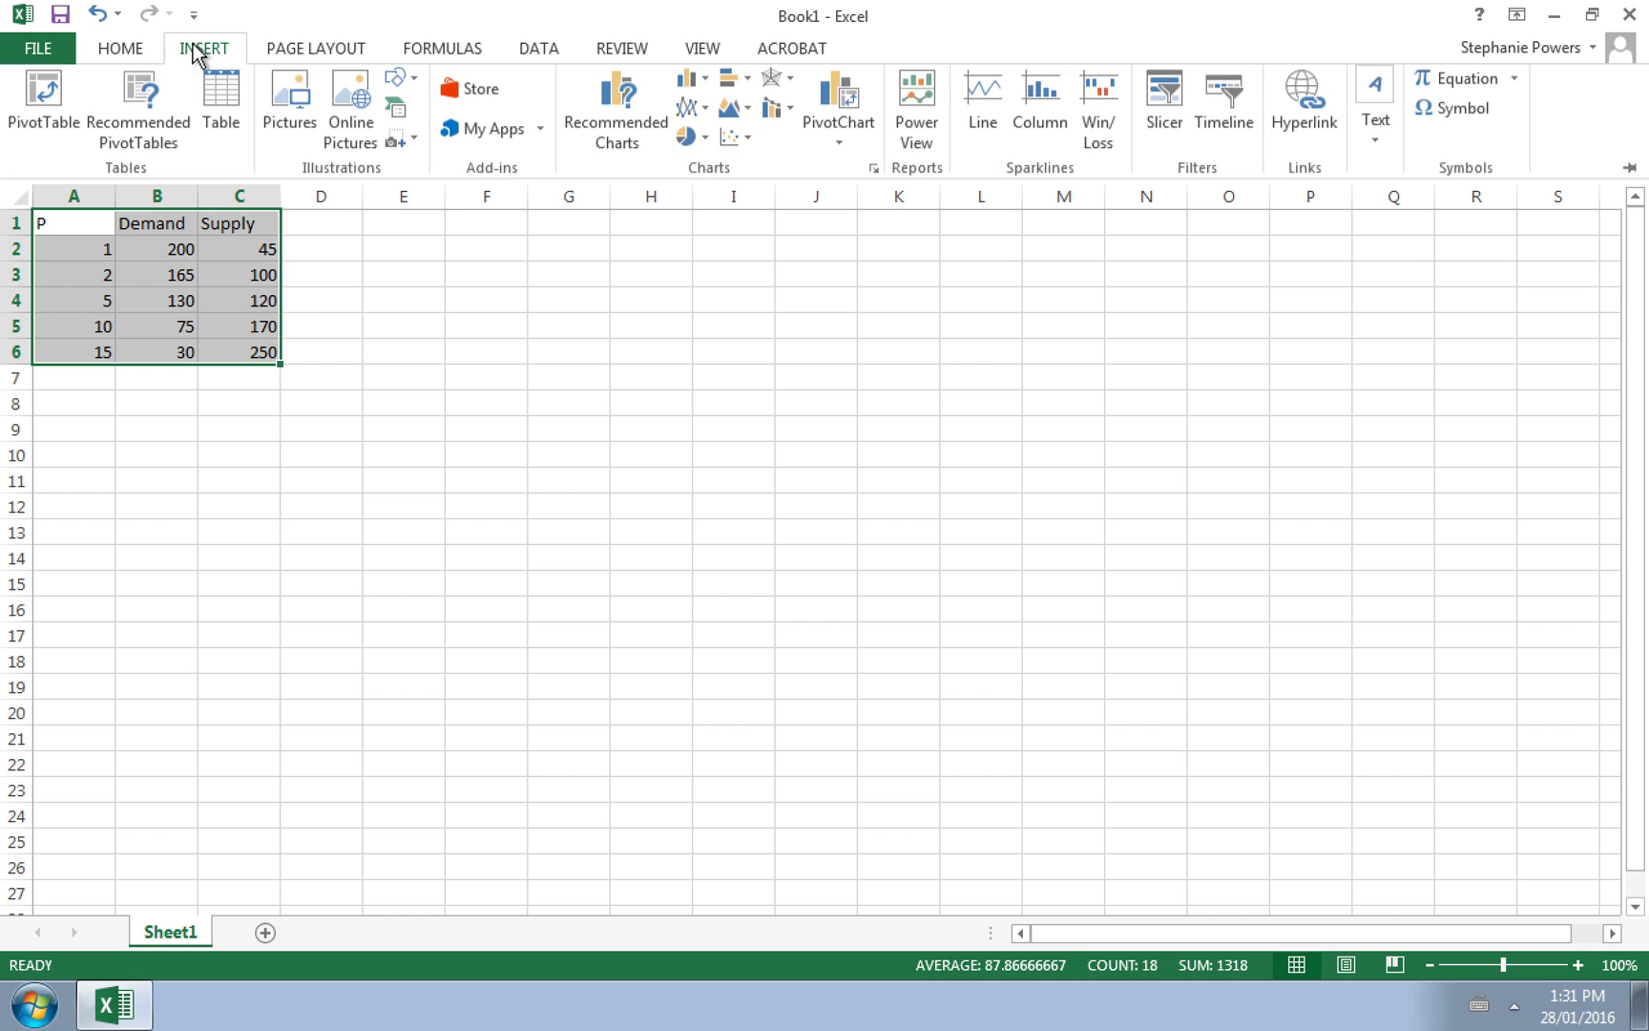
{"action": "left_click", "coordinate": [742, 146]}
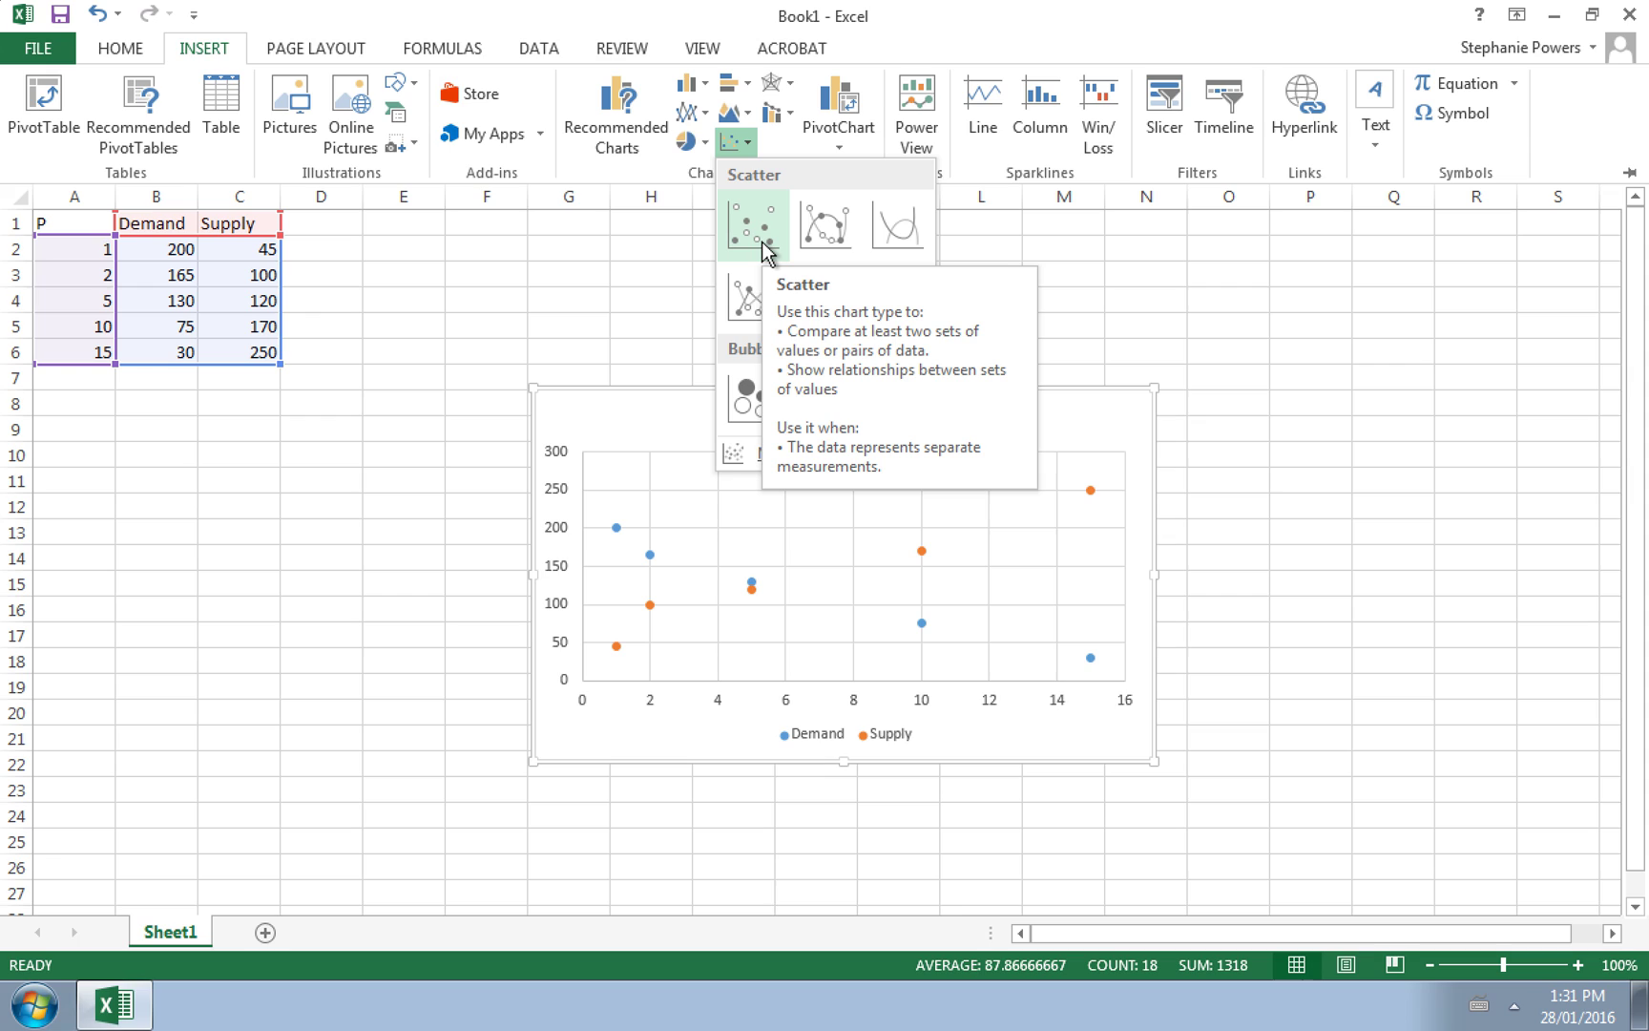
{"action": "left_click", "coordinate": [830, 229]}
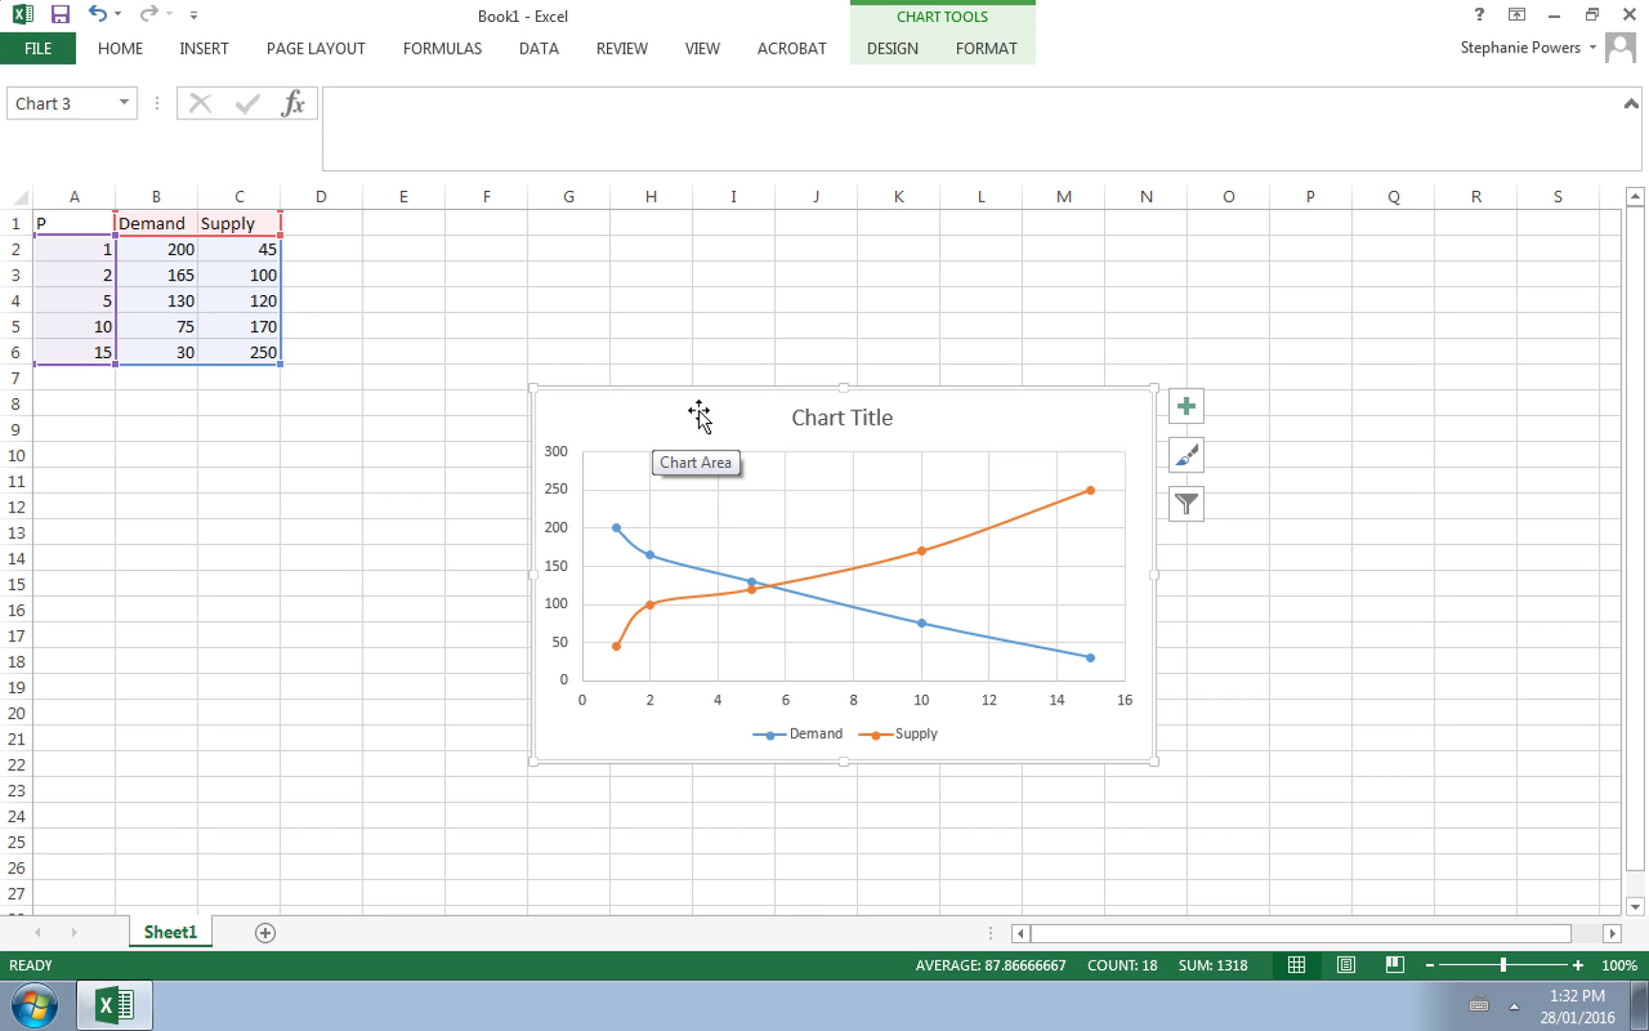
Step: Open the chart's Select Data Source dialog and remove the Demand series
{"action": "right_click", "coordinate": [700, 414]}
{"action": "key", "text": "Escape"}
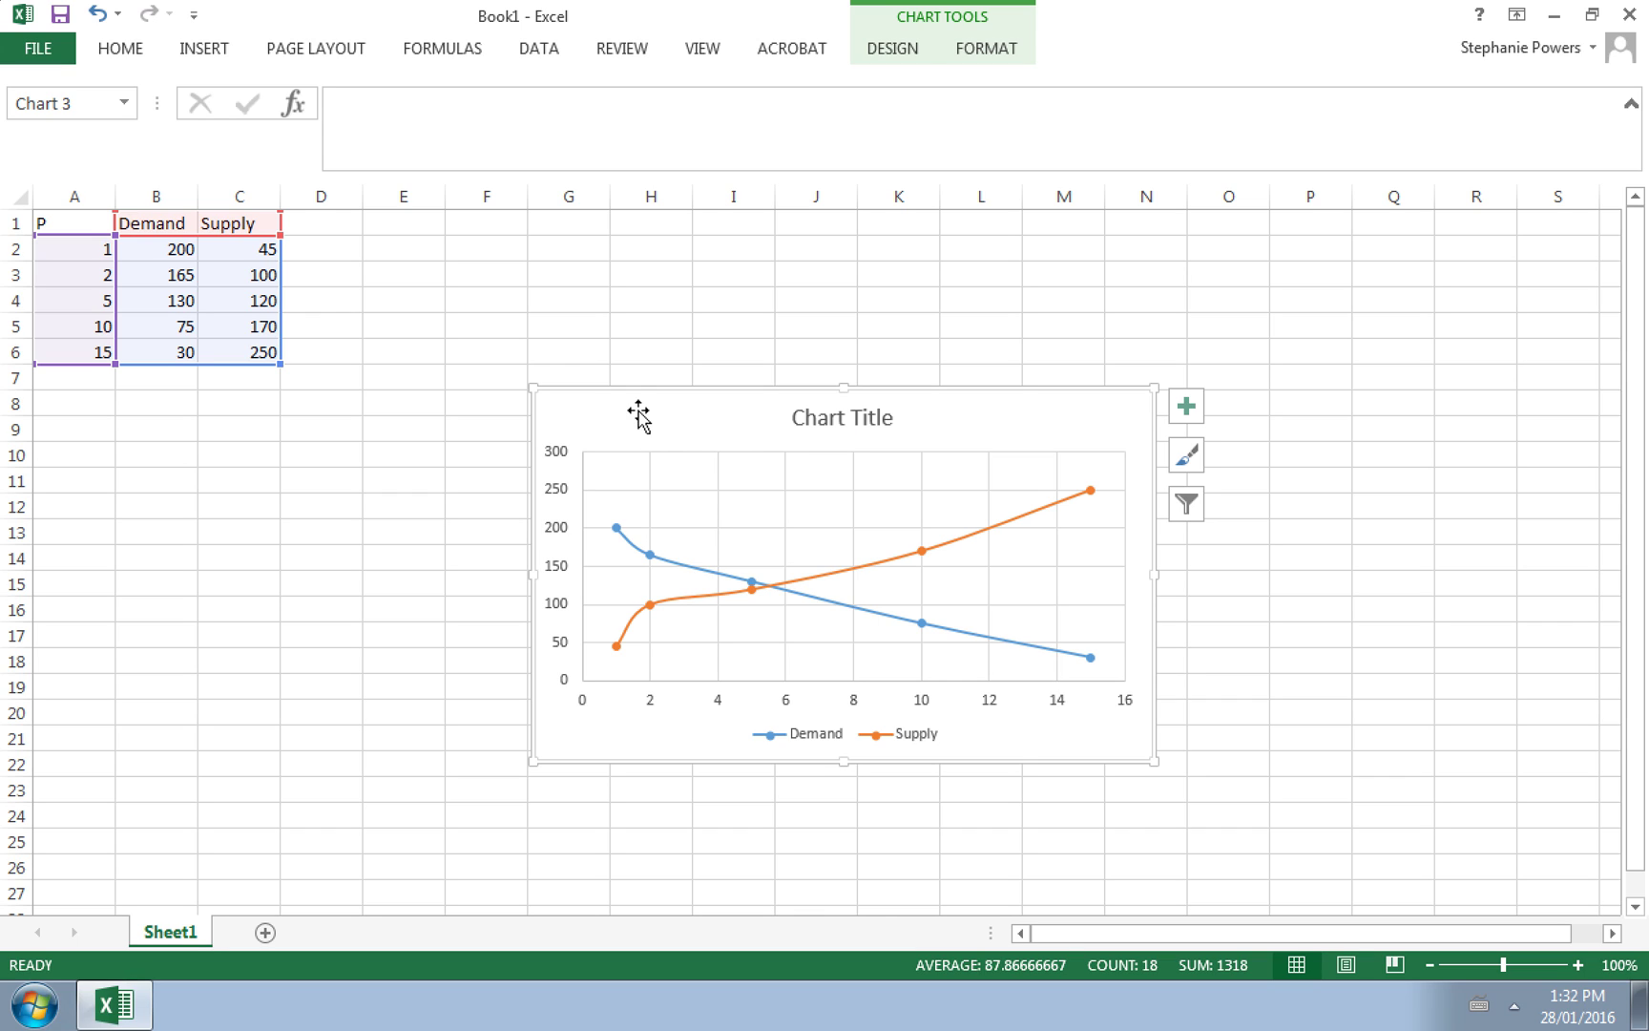
{"action": "right_click", "coordinate": [674, 416]}
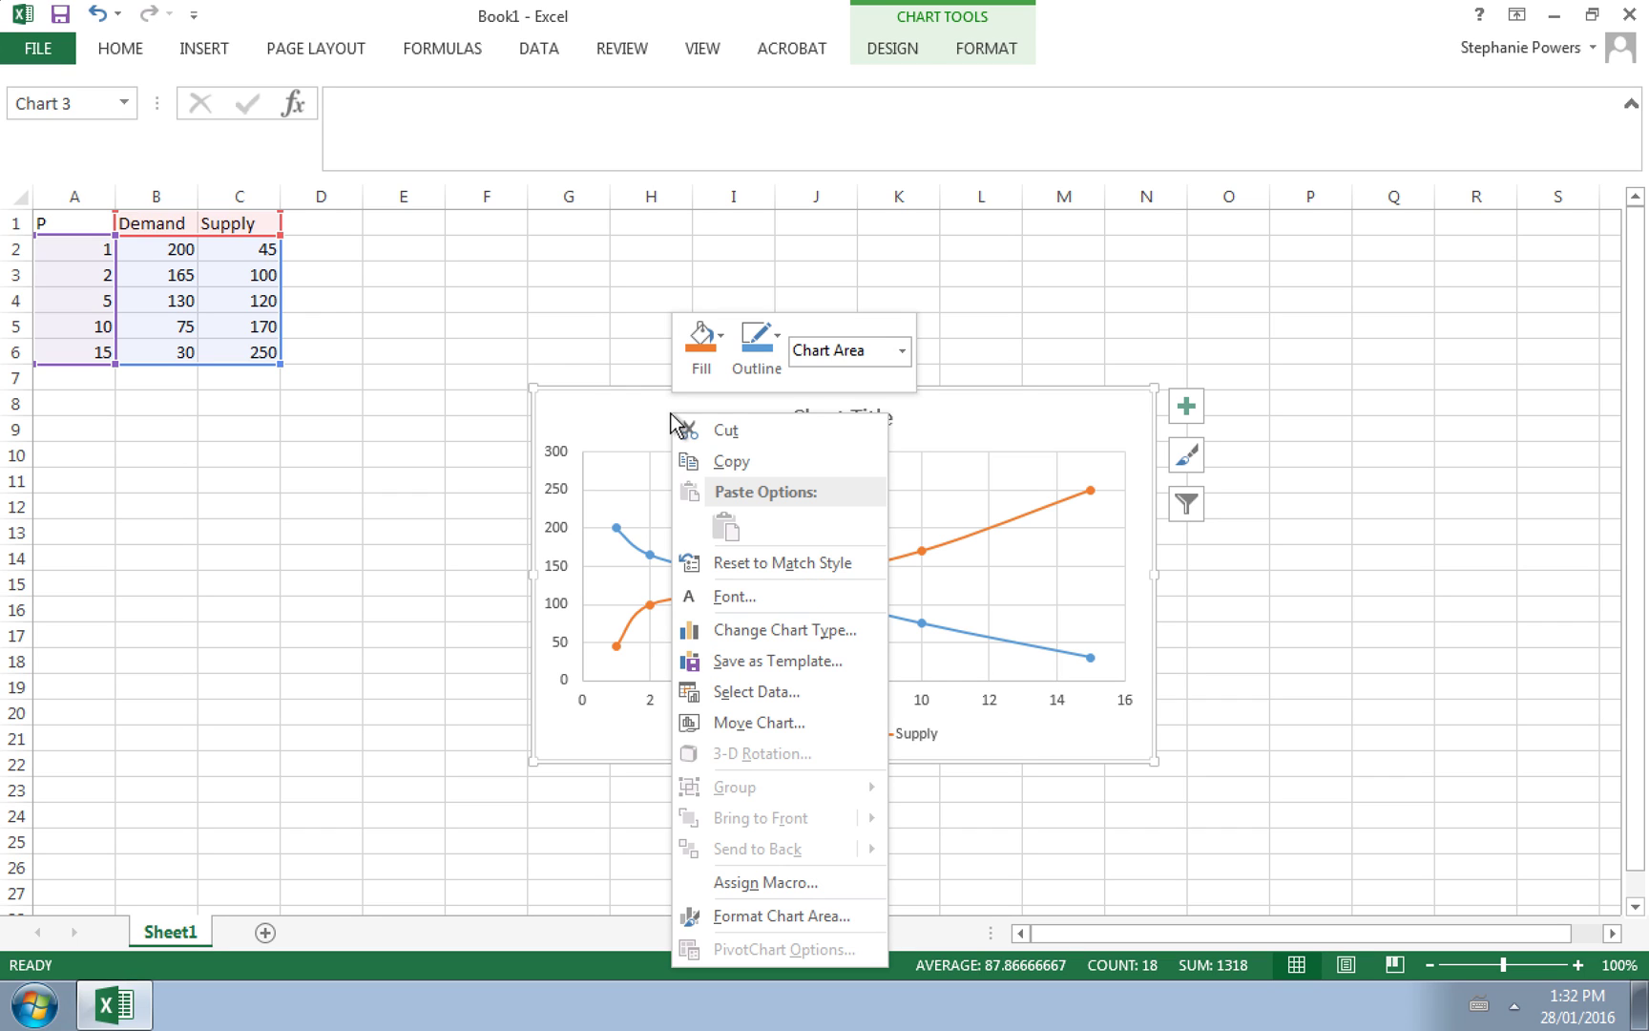
{"action": "left_click", "coordinate": [735, 693]}
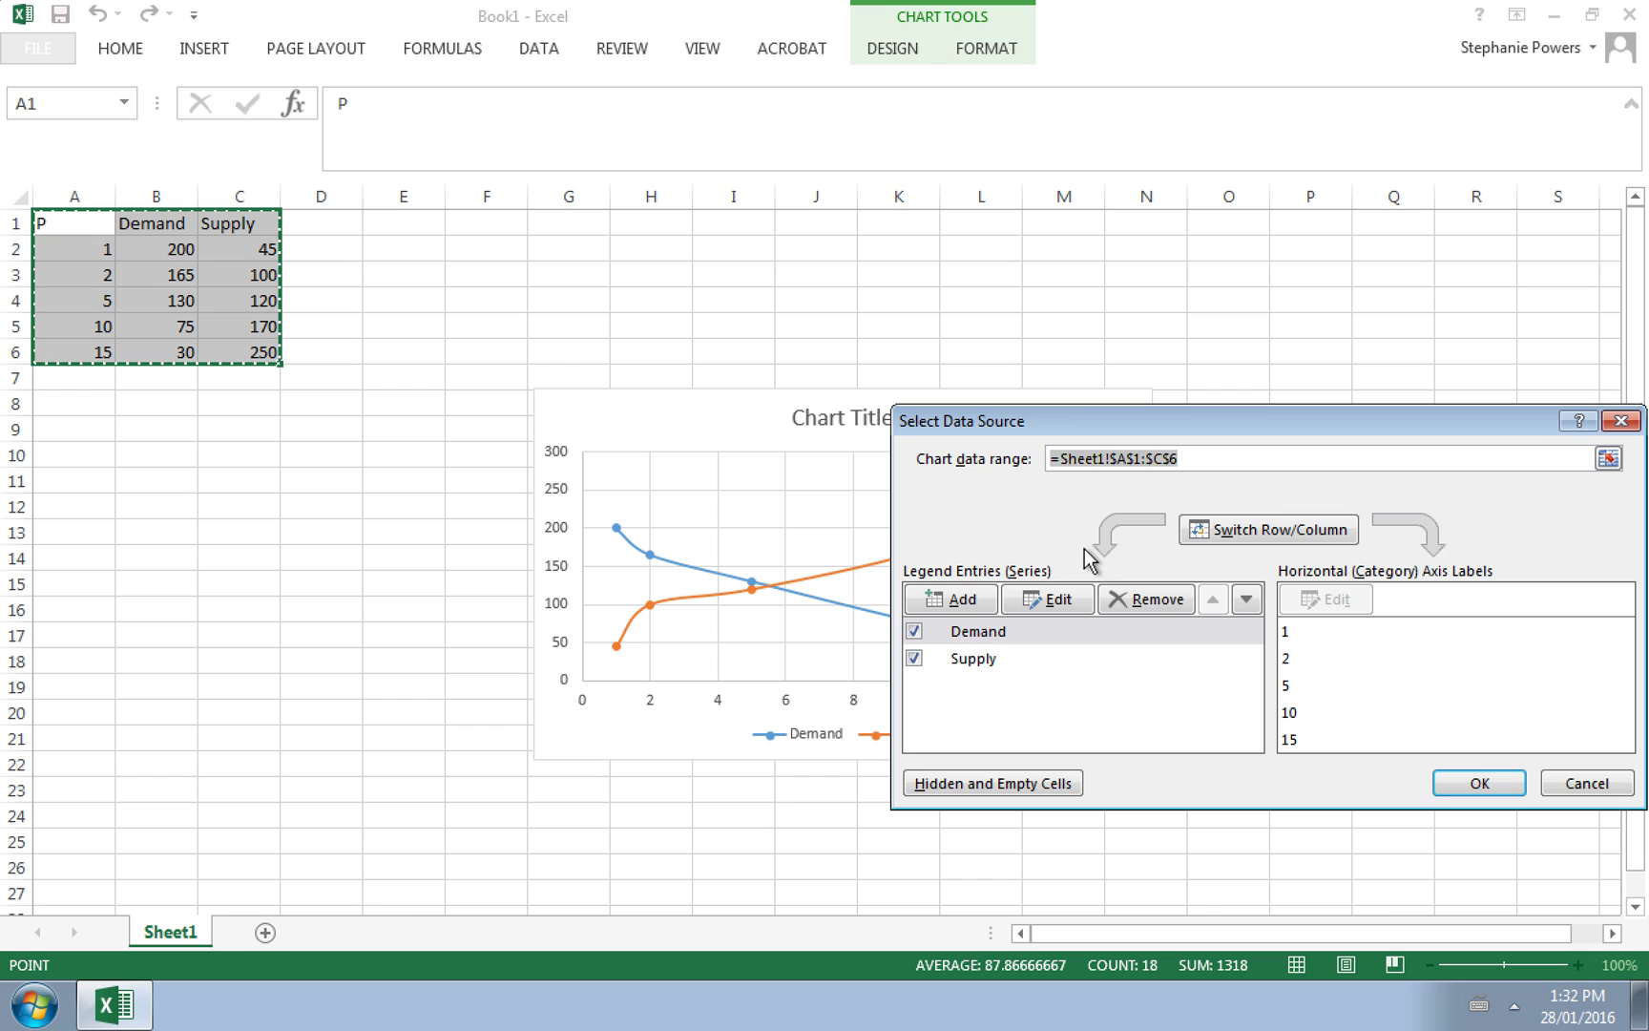
{"action": "left_click_drag", "start_coordinate": [1051, 420], "coordinate": [744, 198]}
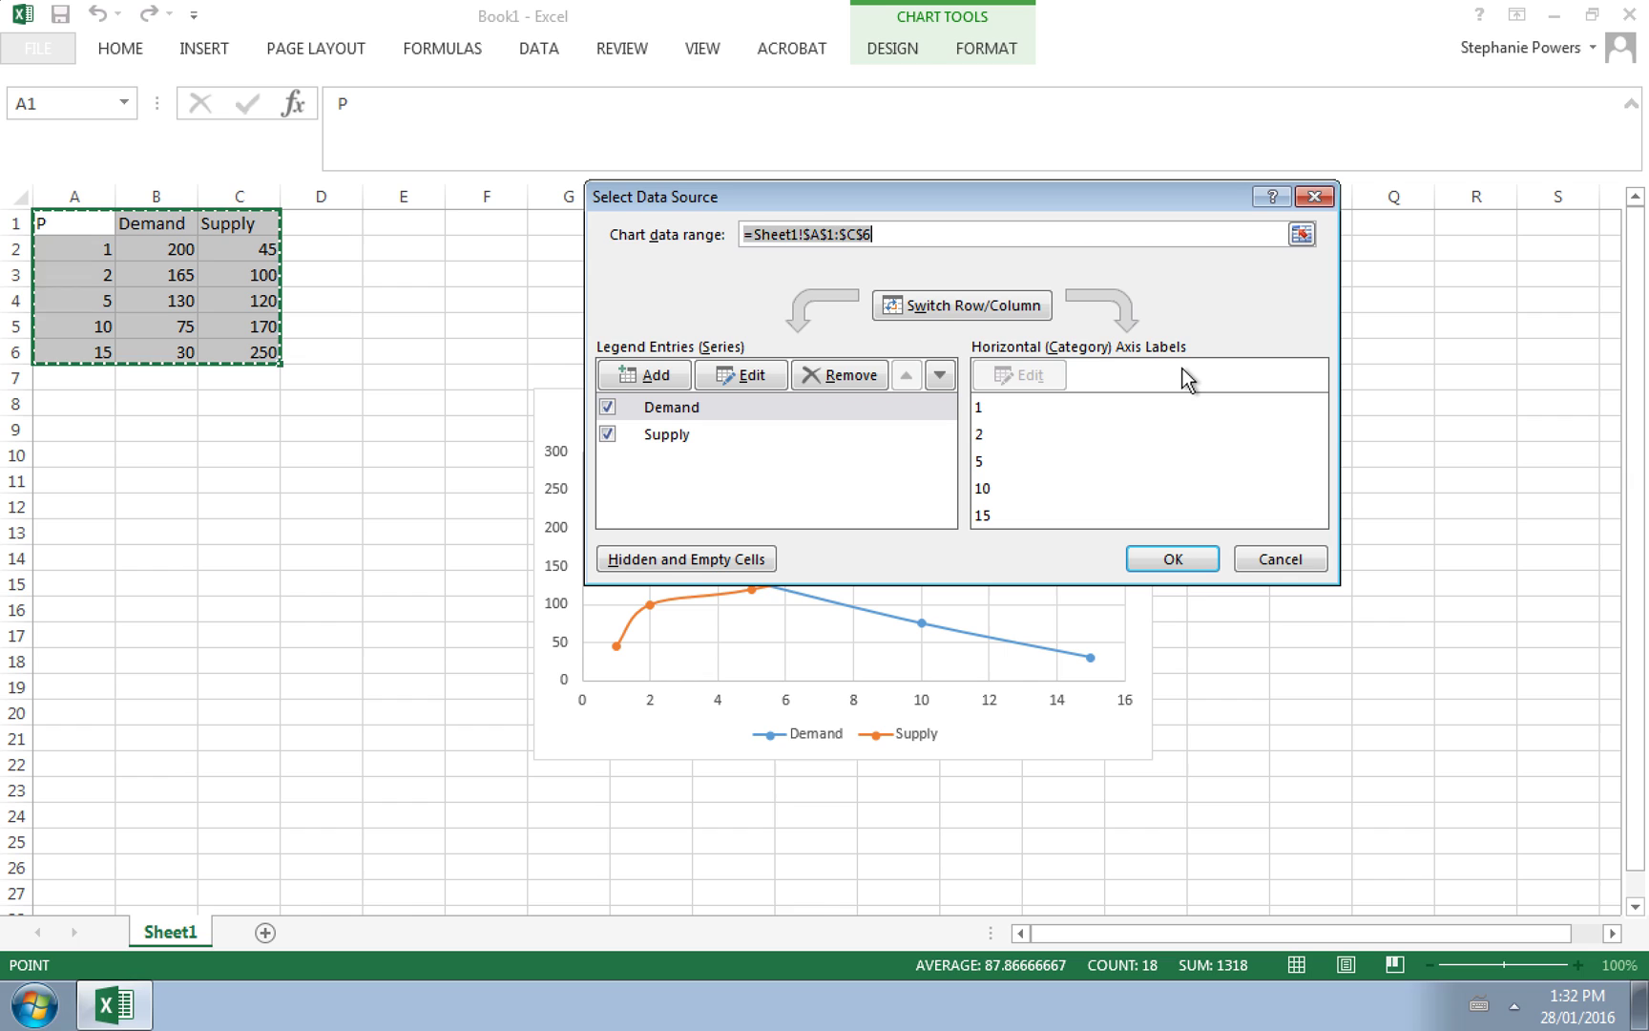
{"action": "left_click", "coordinate": [824, 375]}
Step: Remove the Supply series and start adding a new series
{"action": "left_click", "coordinate": [824, 380]}
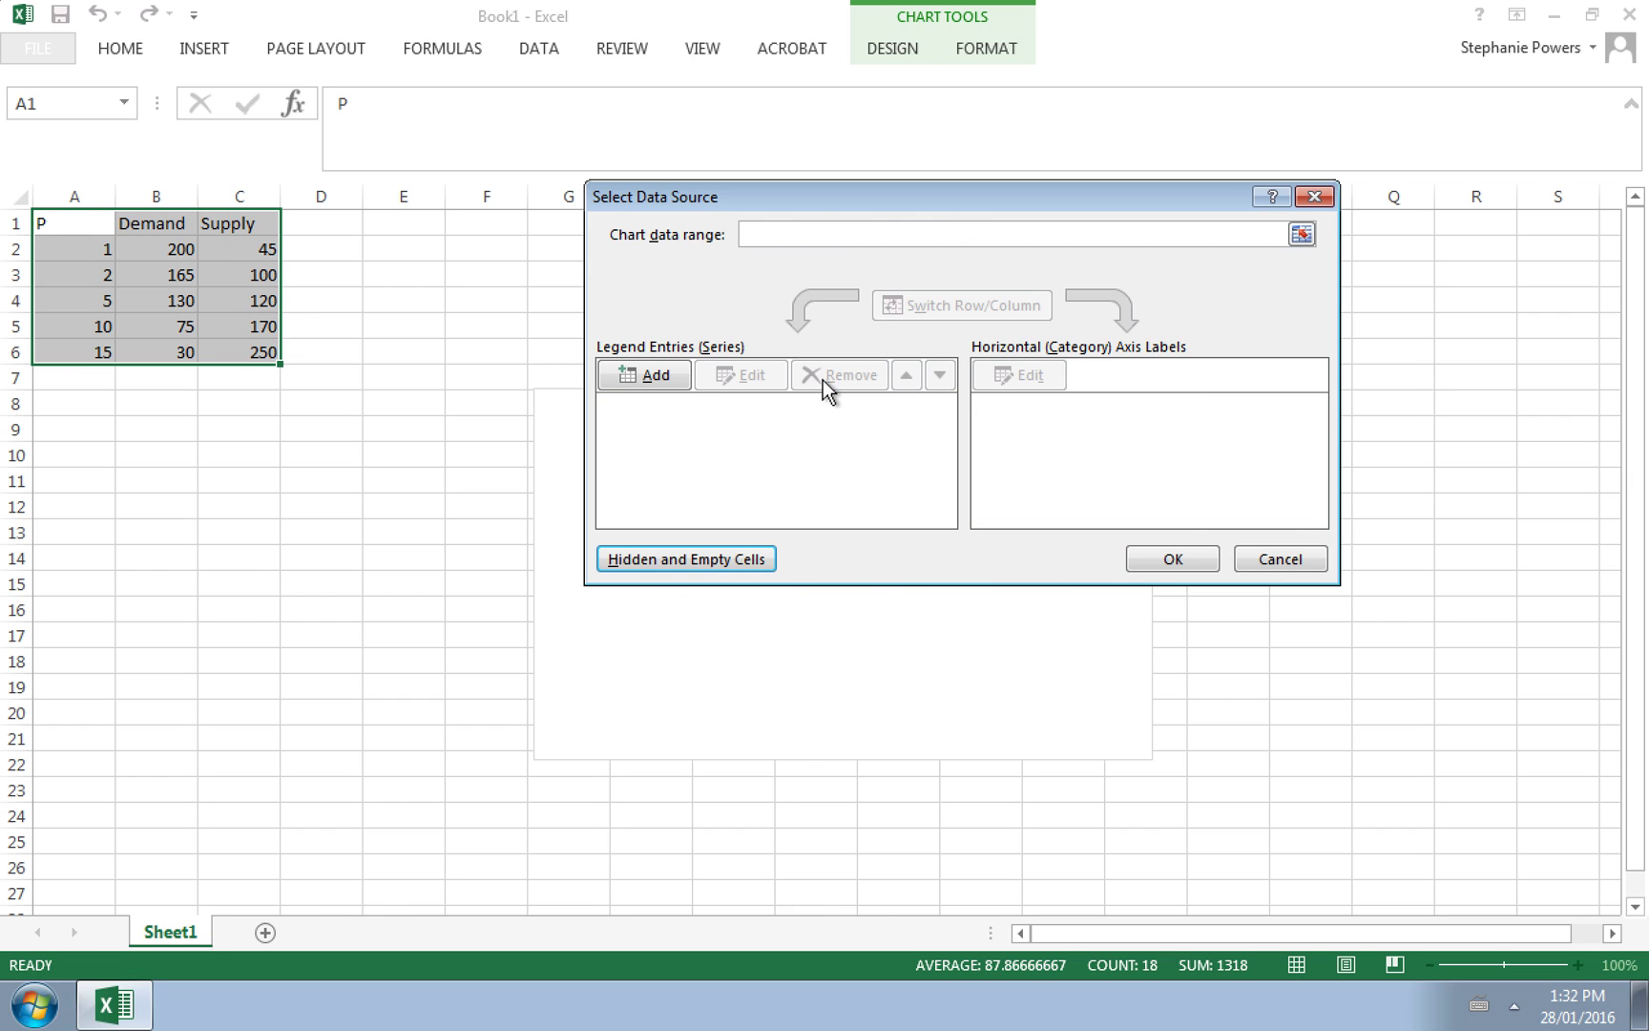
{"action": "left_click_drag", "start_coordinate": [839, 197], "coordinate": [781, 240]}
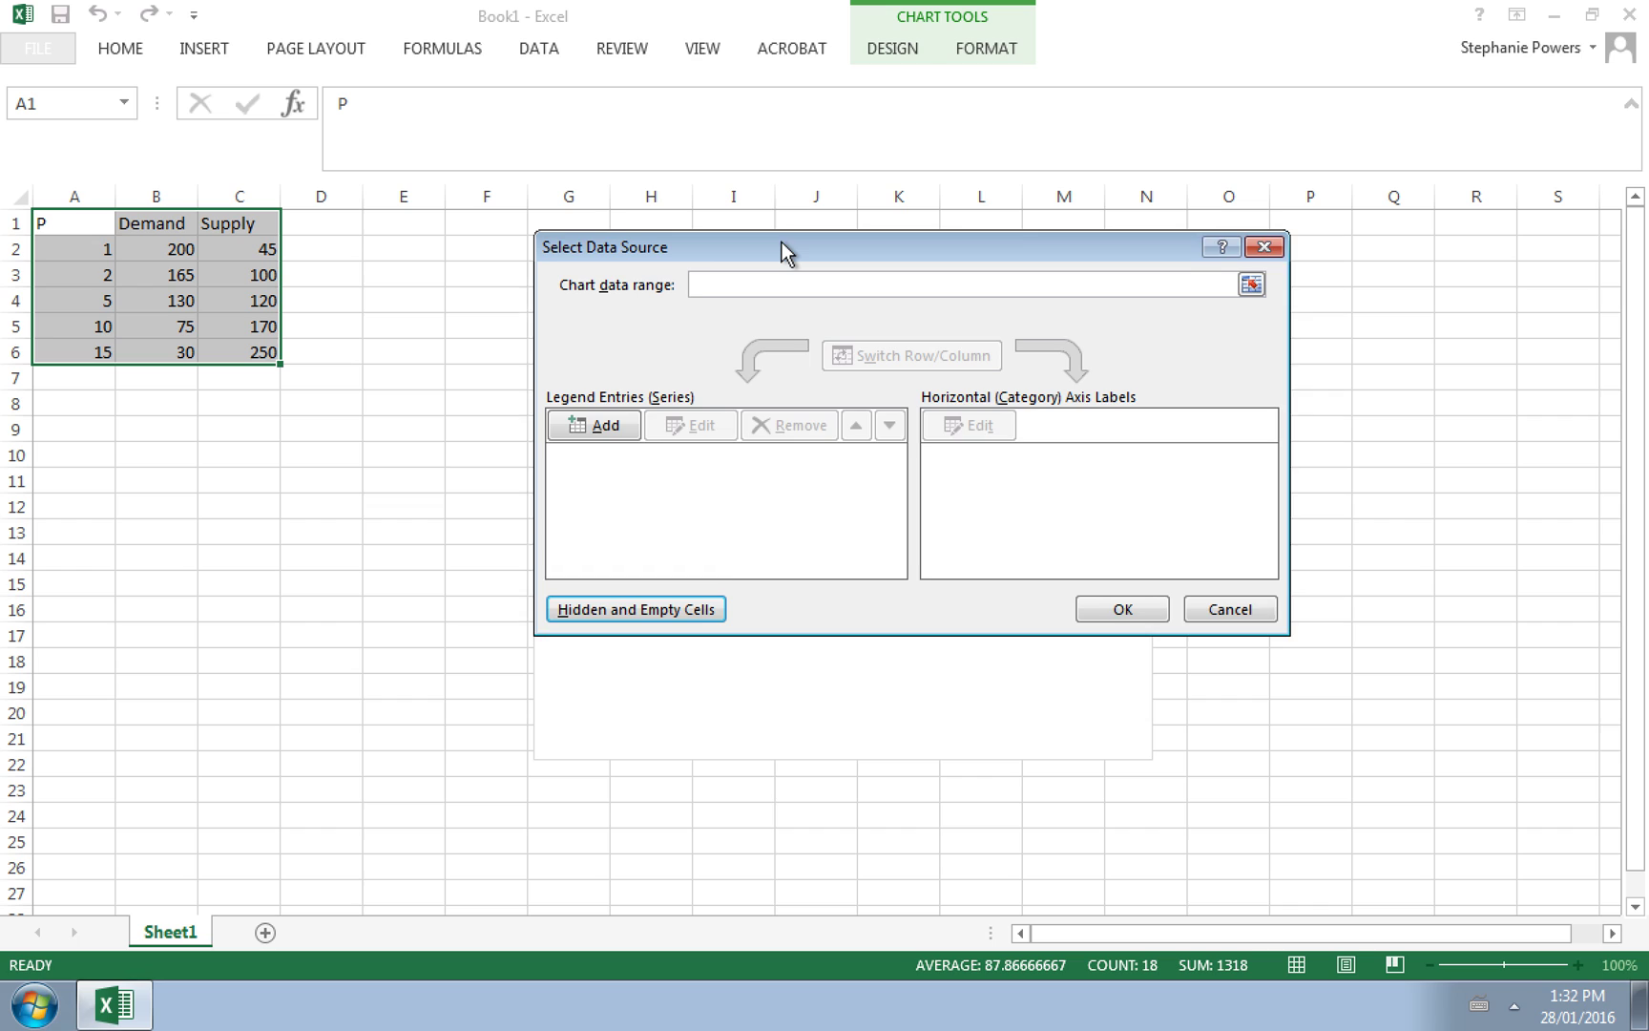
{"action": "left_click", "coordinate": [605, 429]}
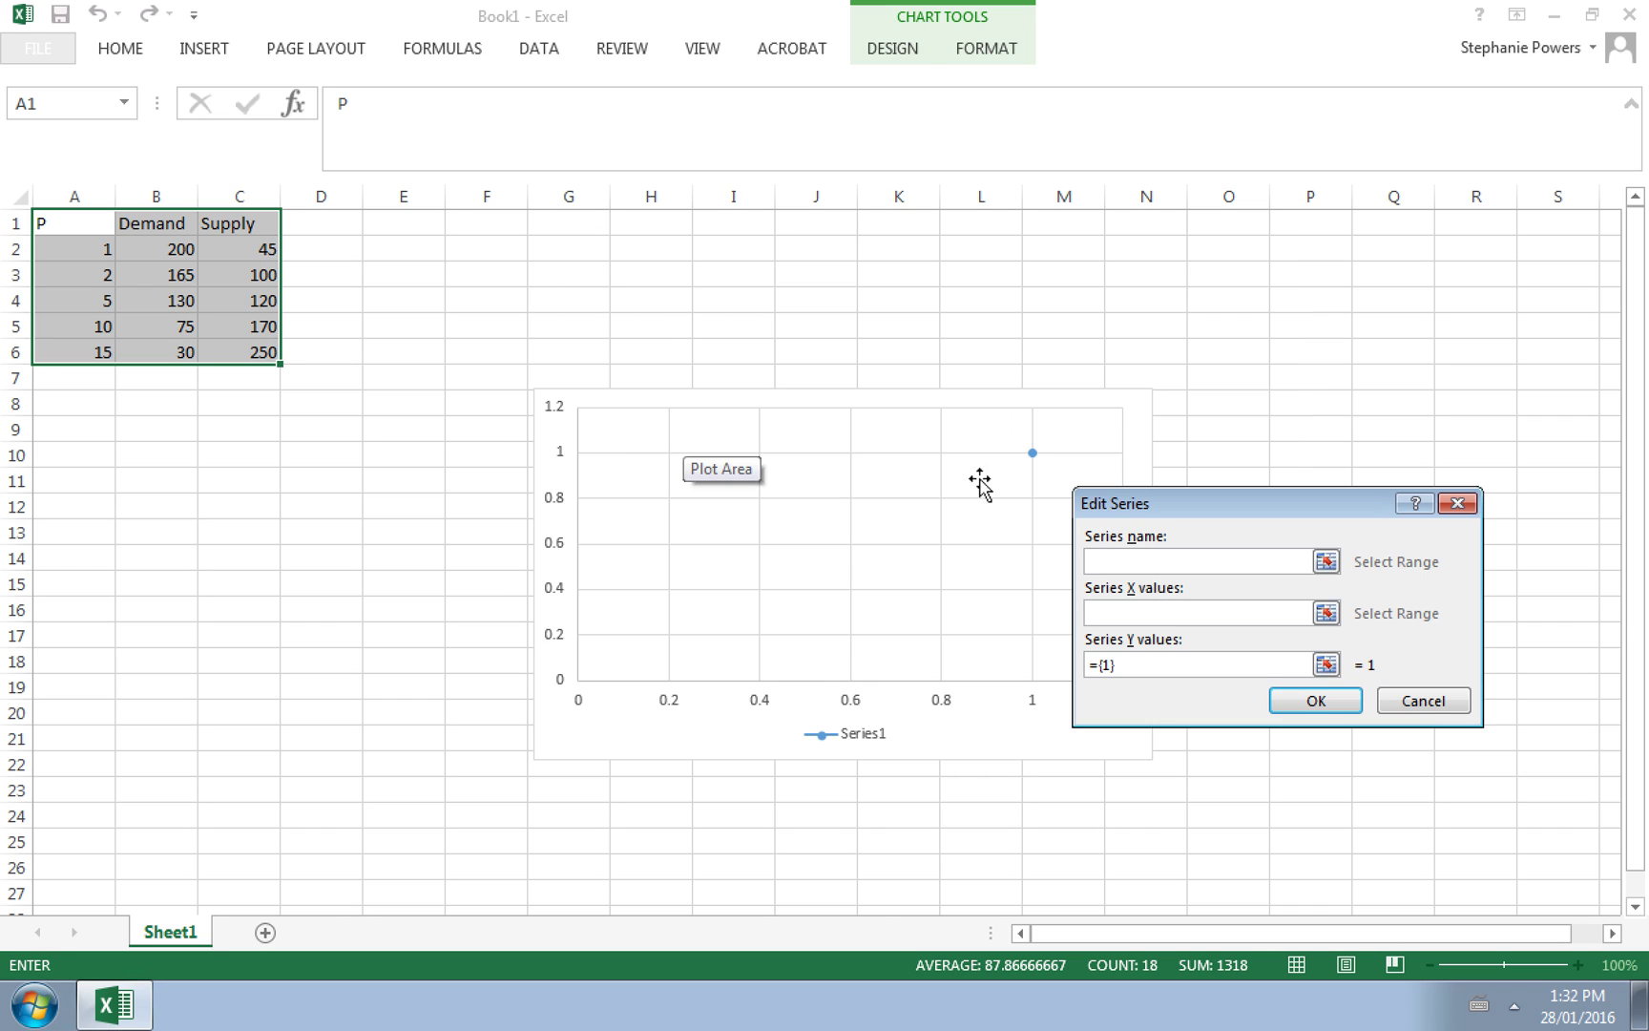
{"action": "left_click_drag", "start_coordinate": [1247, 503], "coordinate": [1303, 245]}
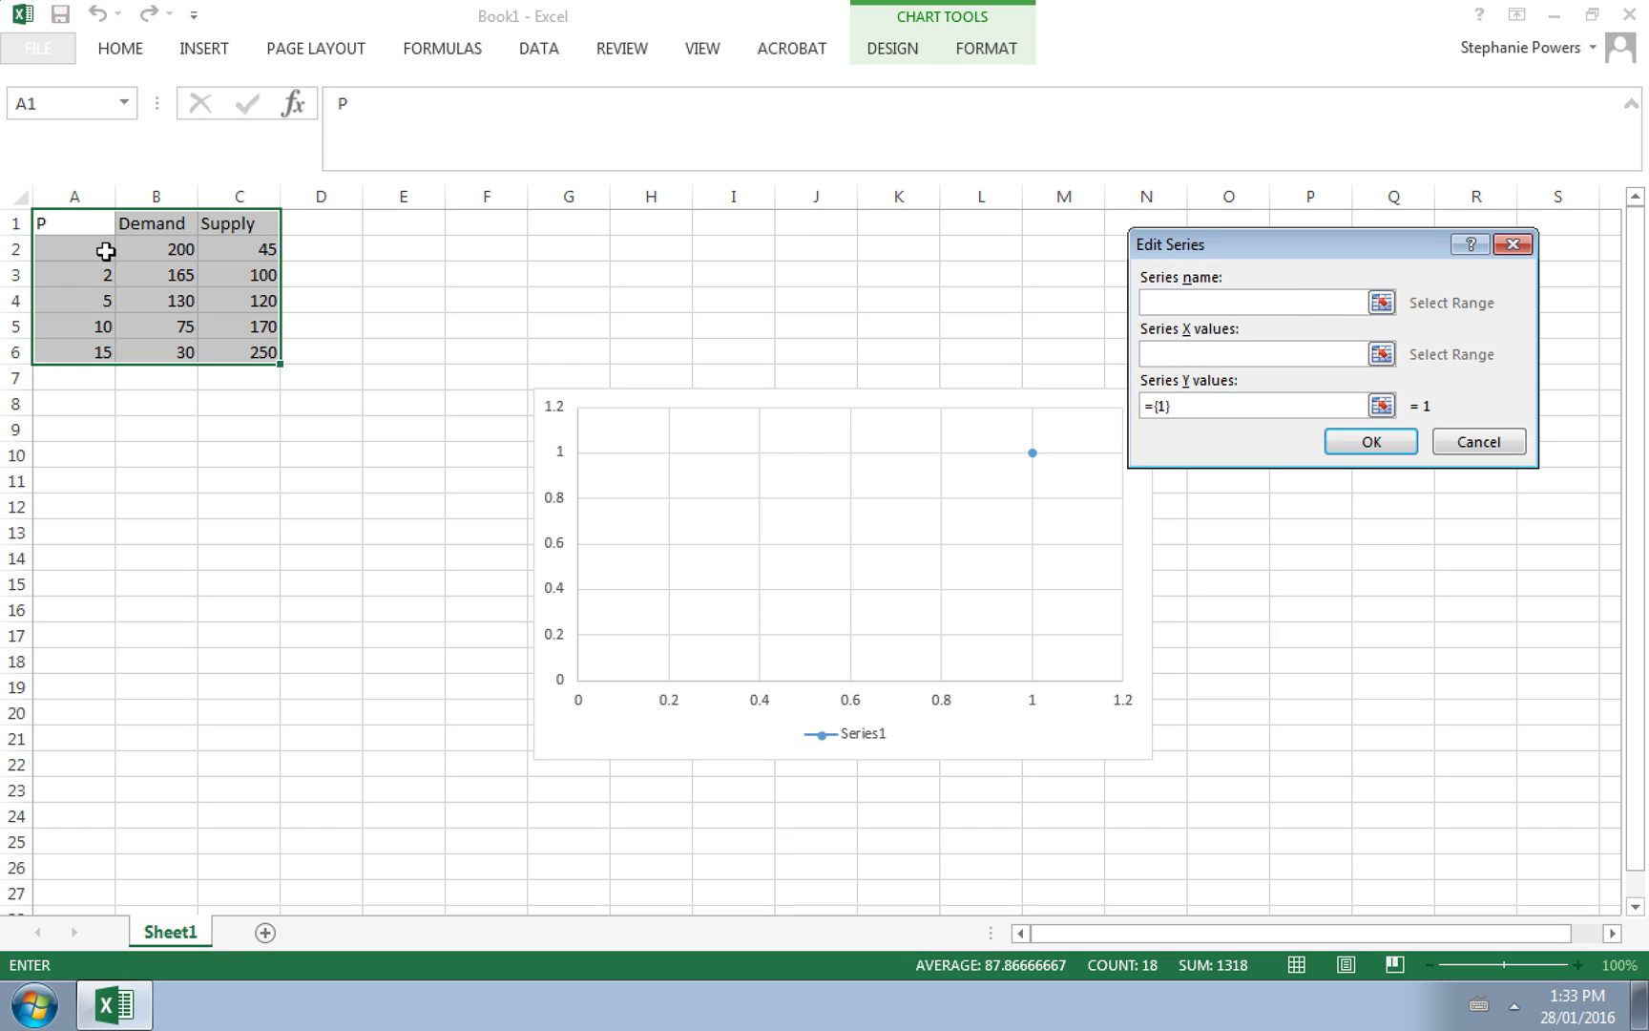
Step: Define the new series named Demand with X values B2:B6 and Y values A2:A6
{"action": "left_click", "coordinate": [169, 225]}
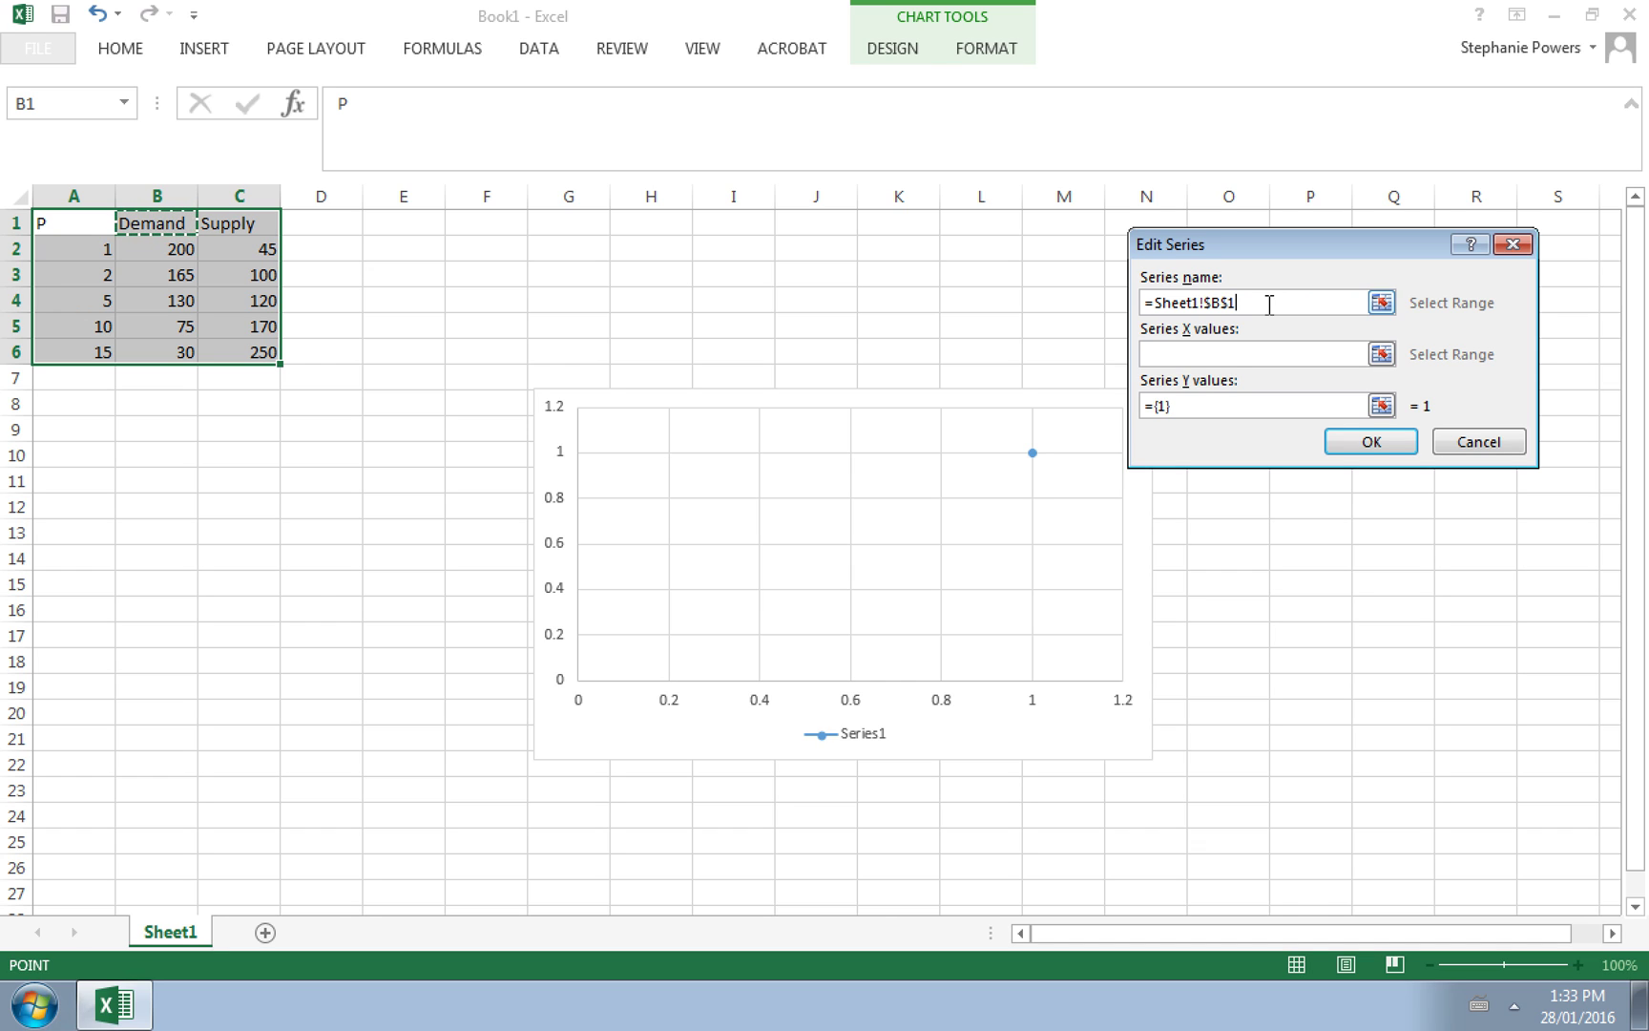
{"action": "left_click", "coordinate": [1210, 350]}
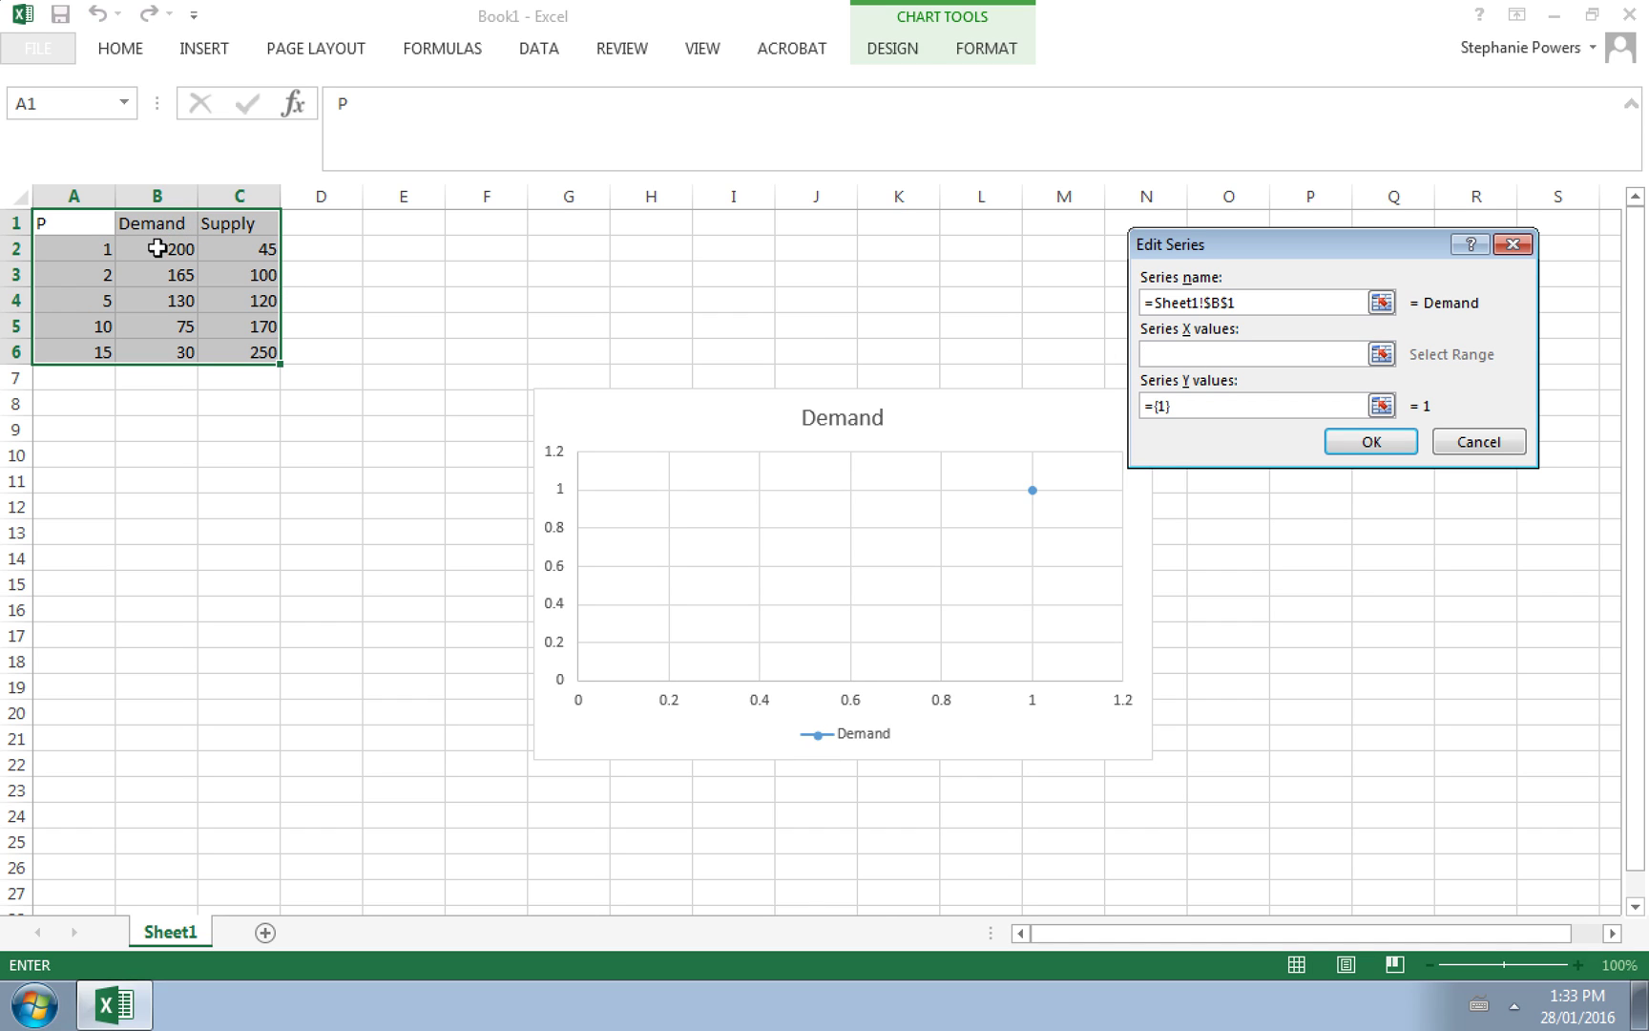
{"action": "left_click_drag", "start_coordinate": [156, 248], "coordinate": [166, 344]}
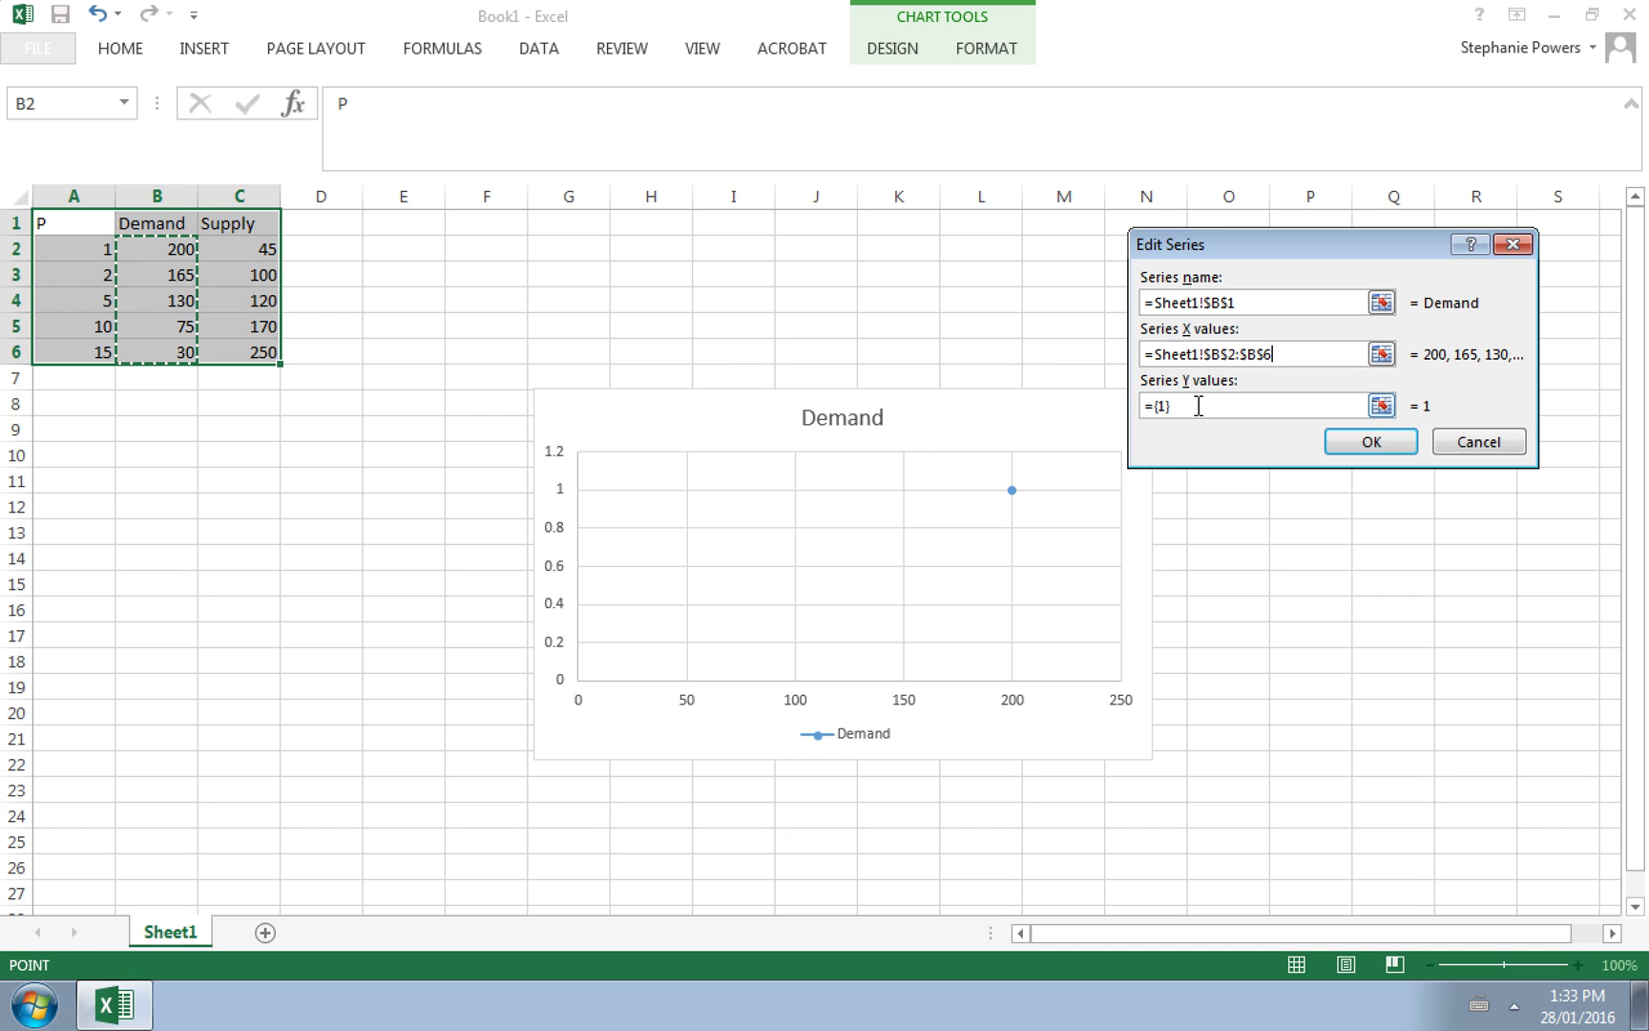
{"action": "left_click_drag", "start_coordinate": [1199, 406], "coordinate": [1138, 408]}
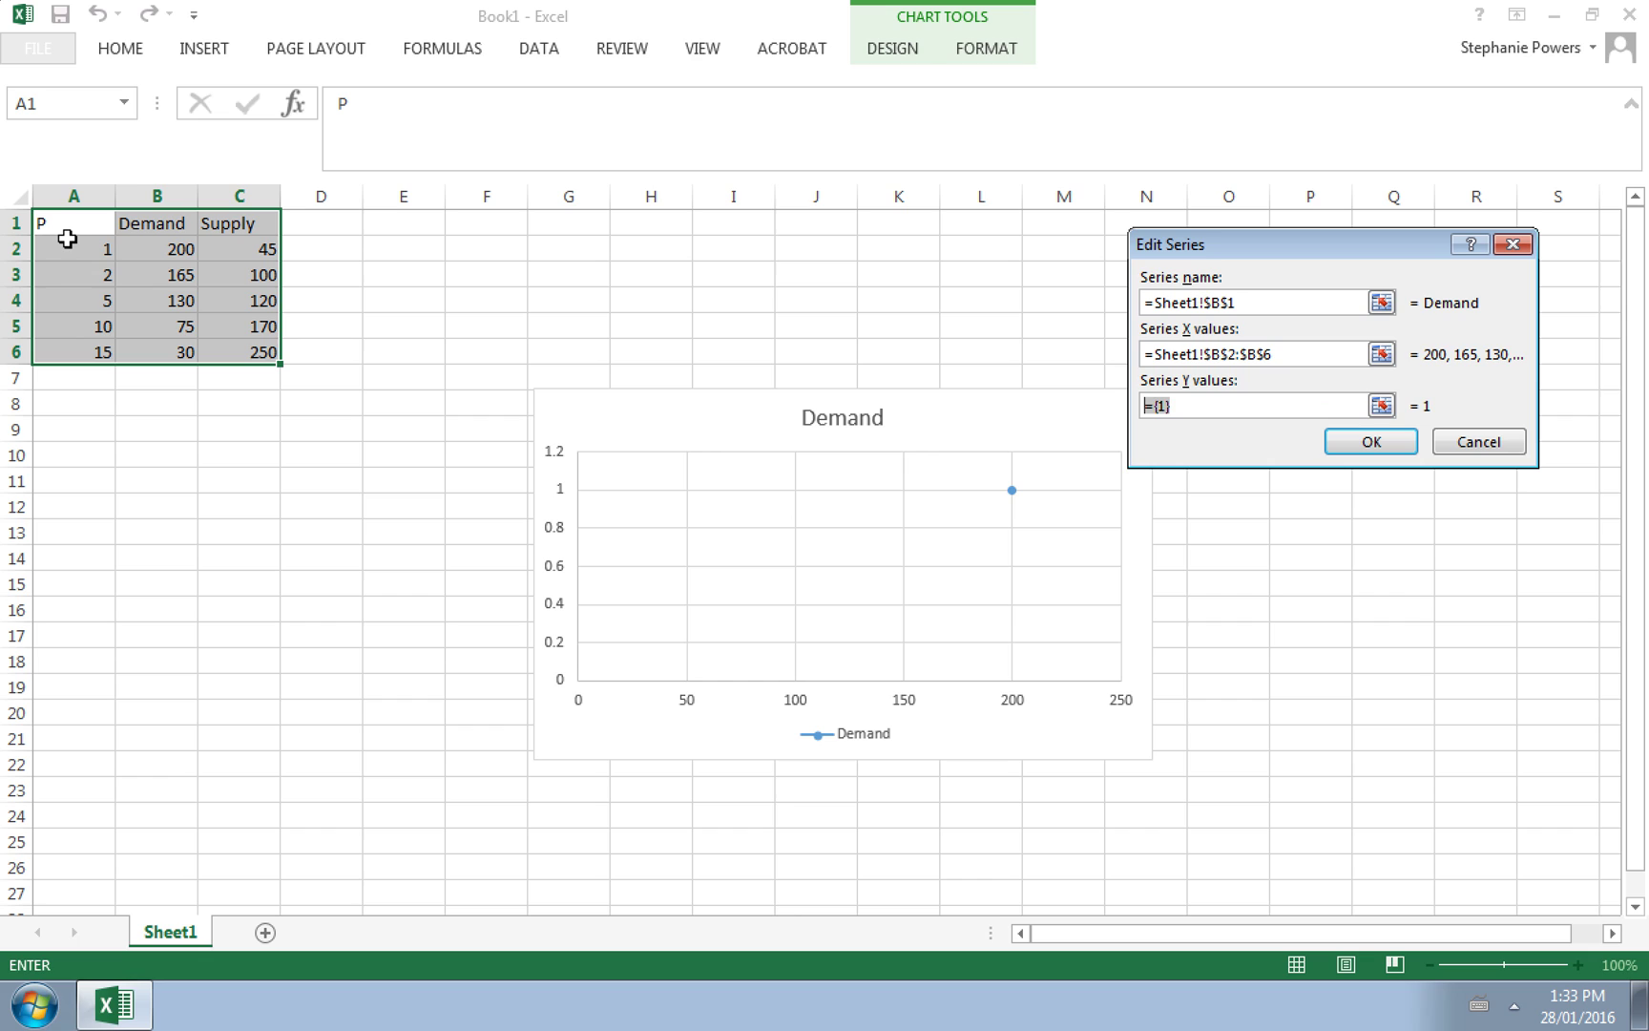
{"action": "left_click_drag", "start_coordinate": [67, 239], "coordinate": [77, 372]}
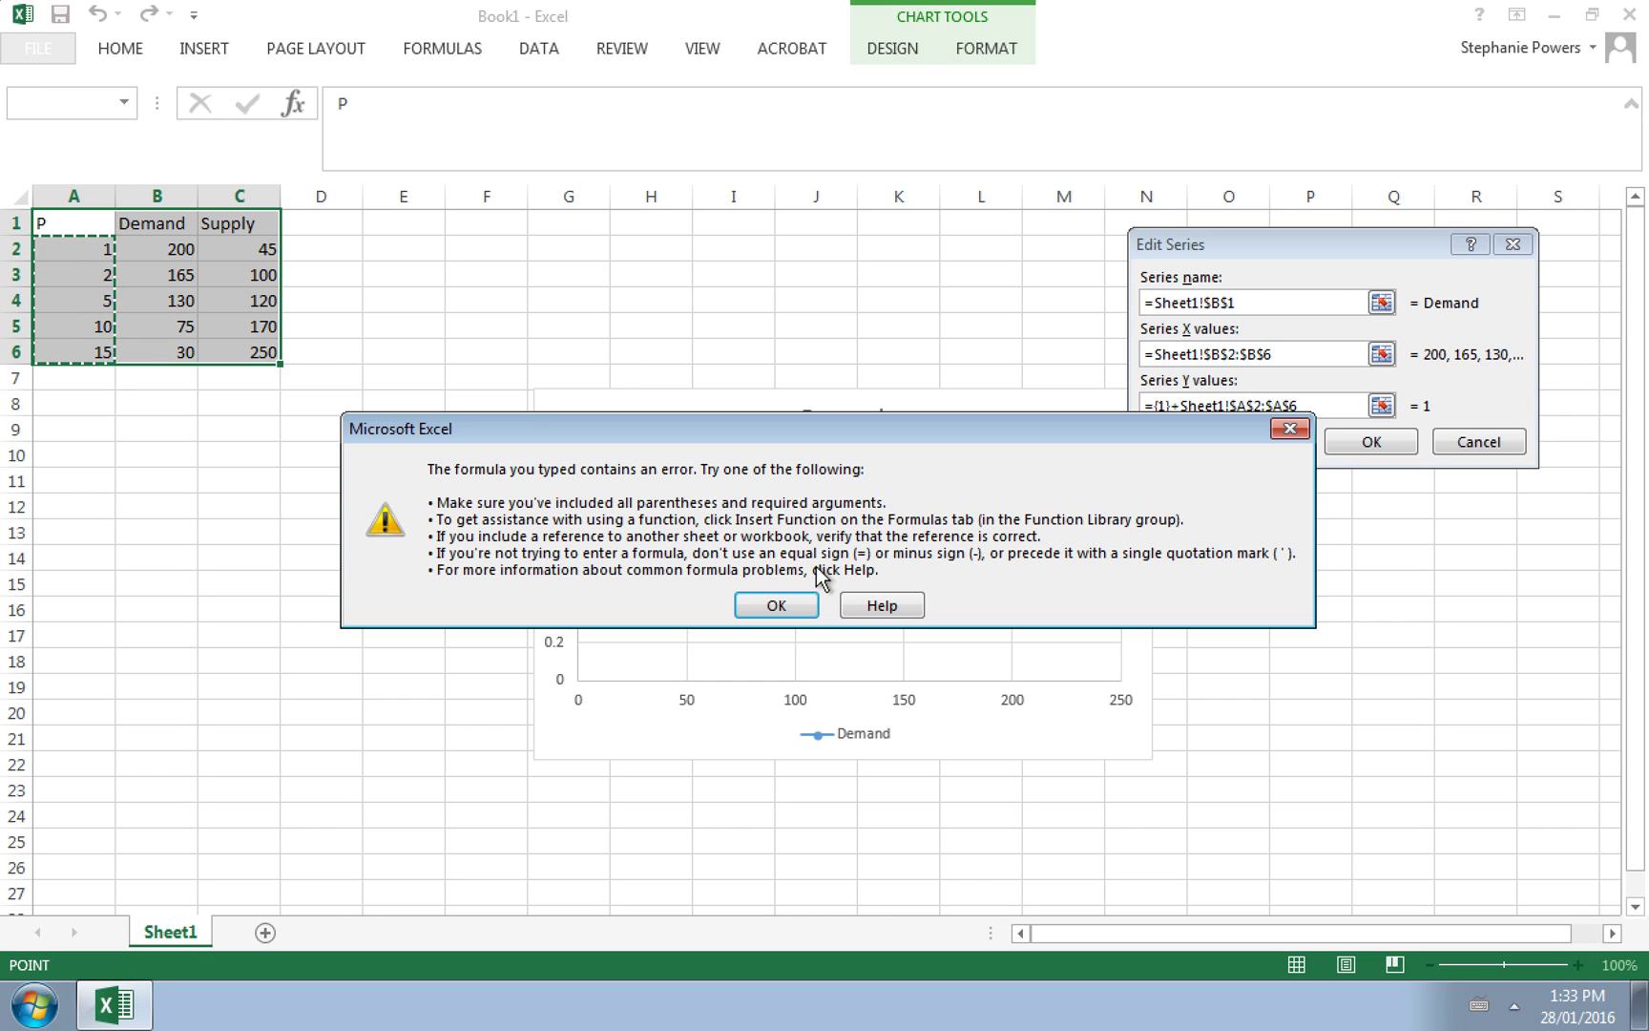
{"action": "left_click", "coordinate": [776, 605]}
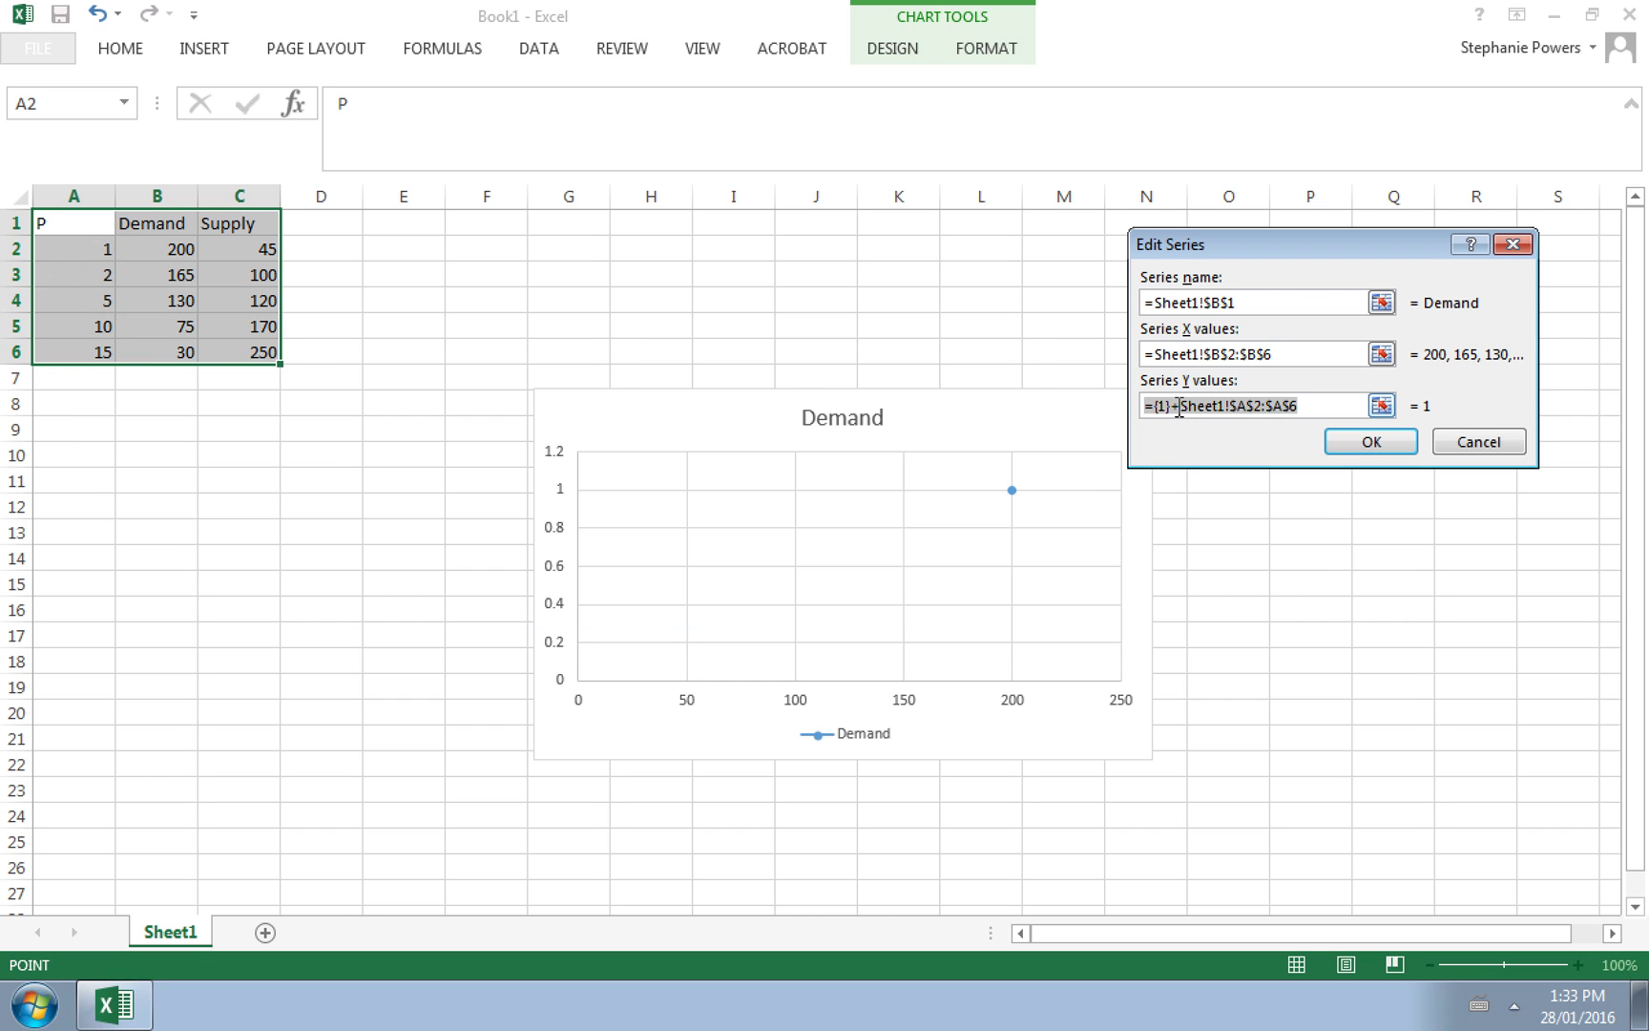
{"action": "left_click", "coordinate": [1181, 405]}
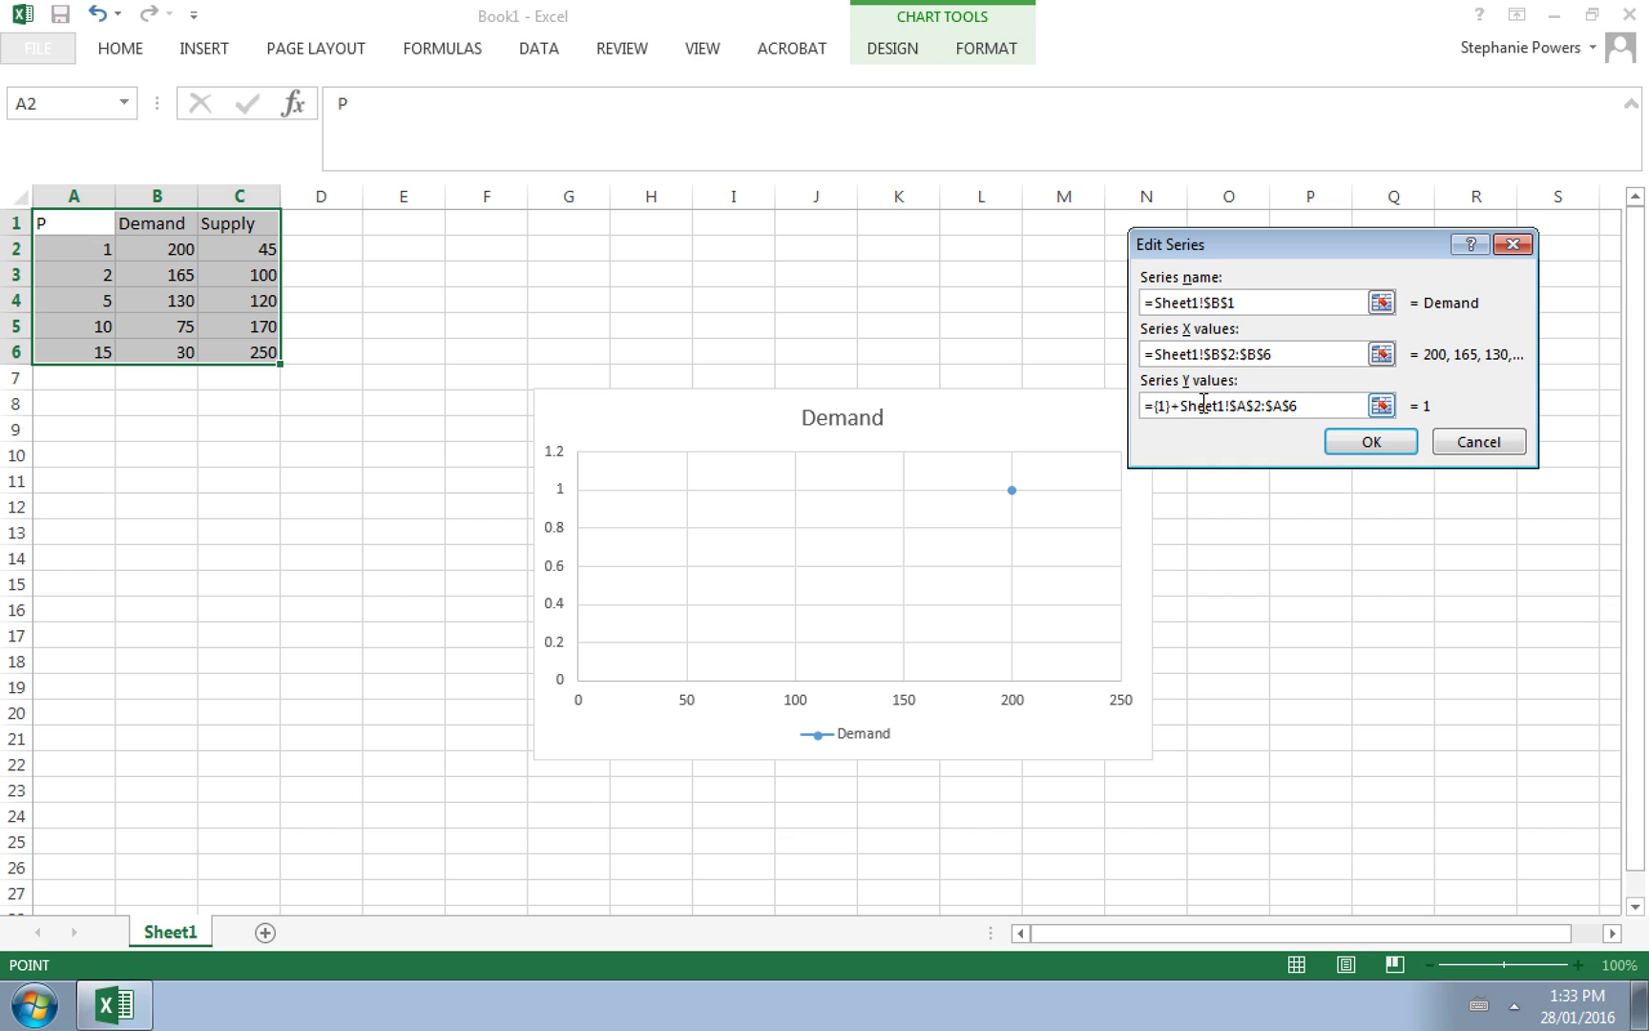
{"action": "key", "text": "BackSpace"}
{"action": "key", "text": "BackSpace"}
{"action": "key", "text": "BackSpace"}
{"action": "key", "text": "BackSpace"}
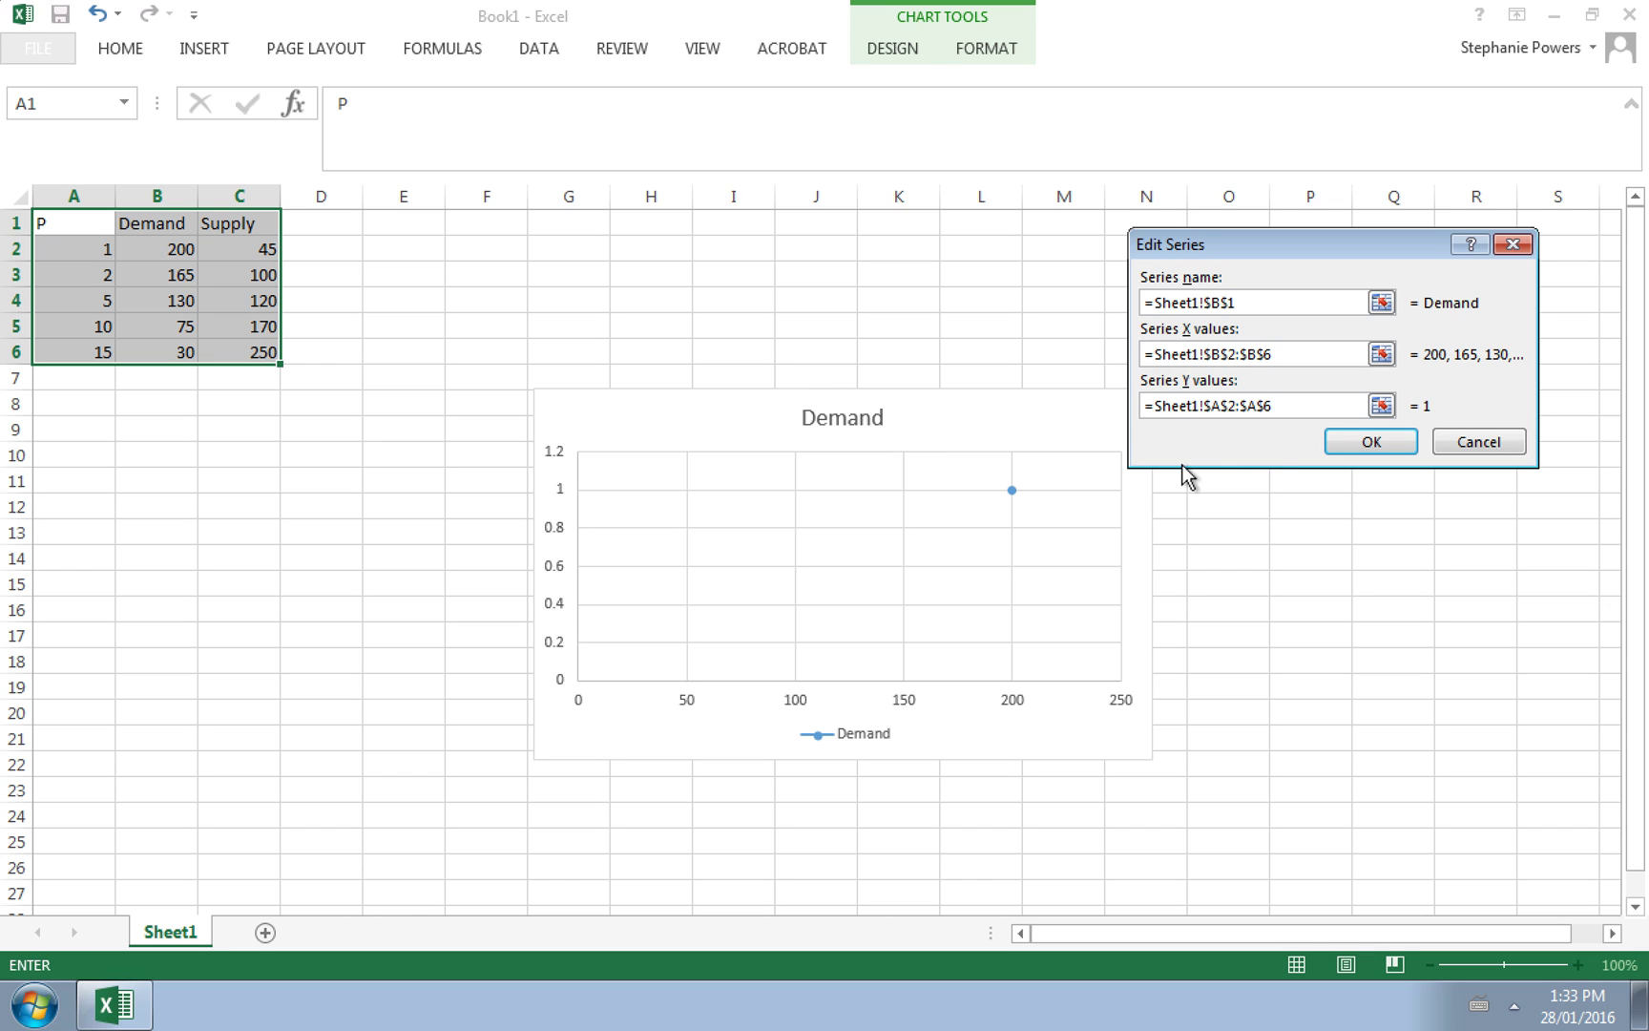
{"action": "left_click", "coordinate": [1371, 445]}
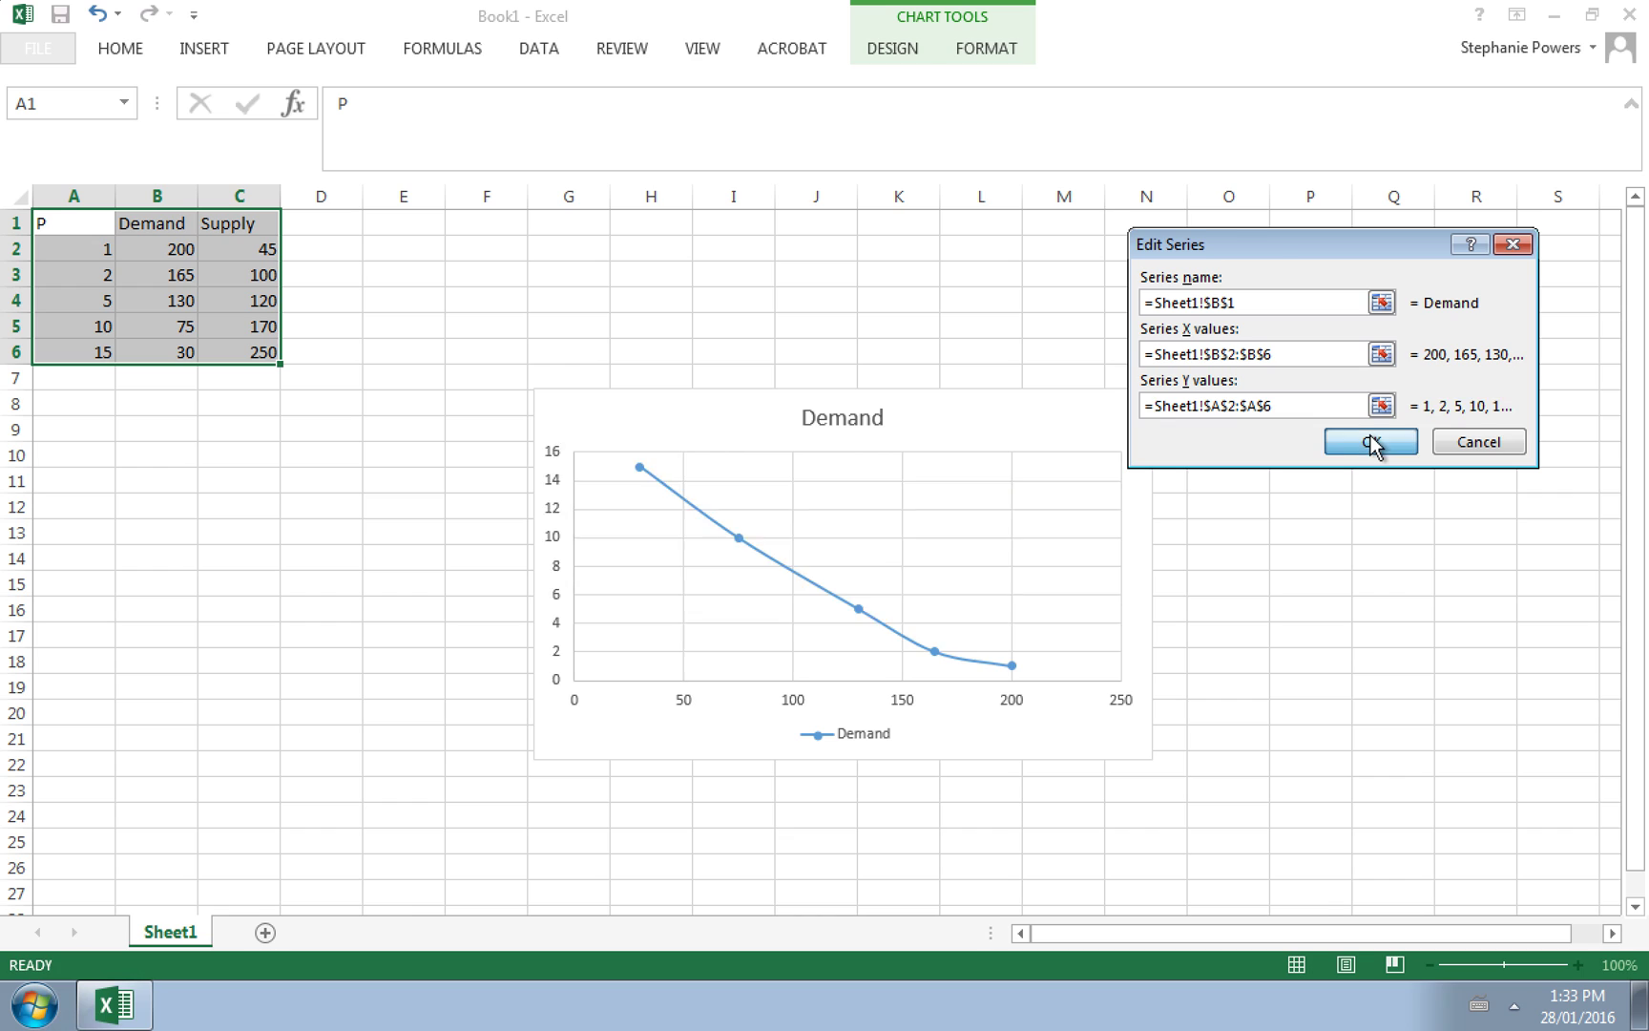
Step: Add a Supply series named from C1, with X values C2:C6 and Y values A2:A6
{"action": "left_click_drag", "start_coordinate": [1008, 257], "coordinate": [1422, 187]}
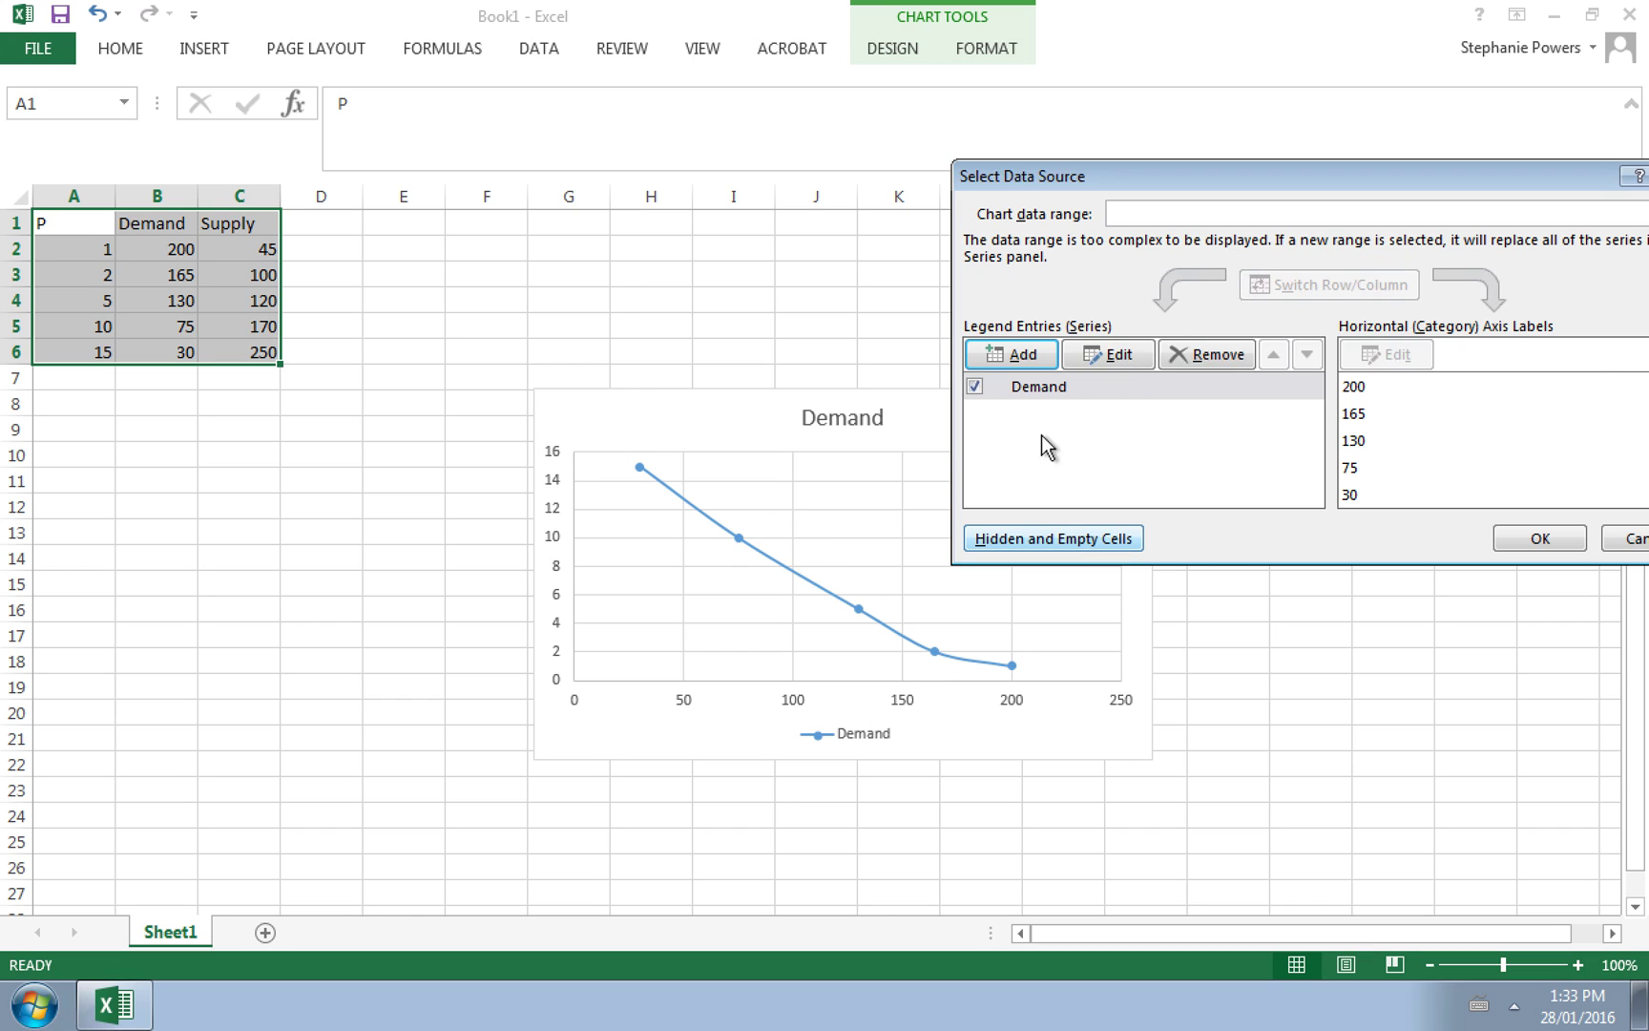
{"action": "left_click", "coordinate": [1013, 353]}
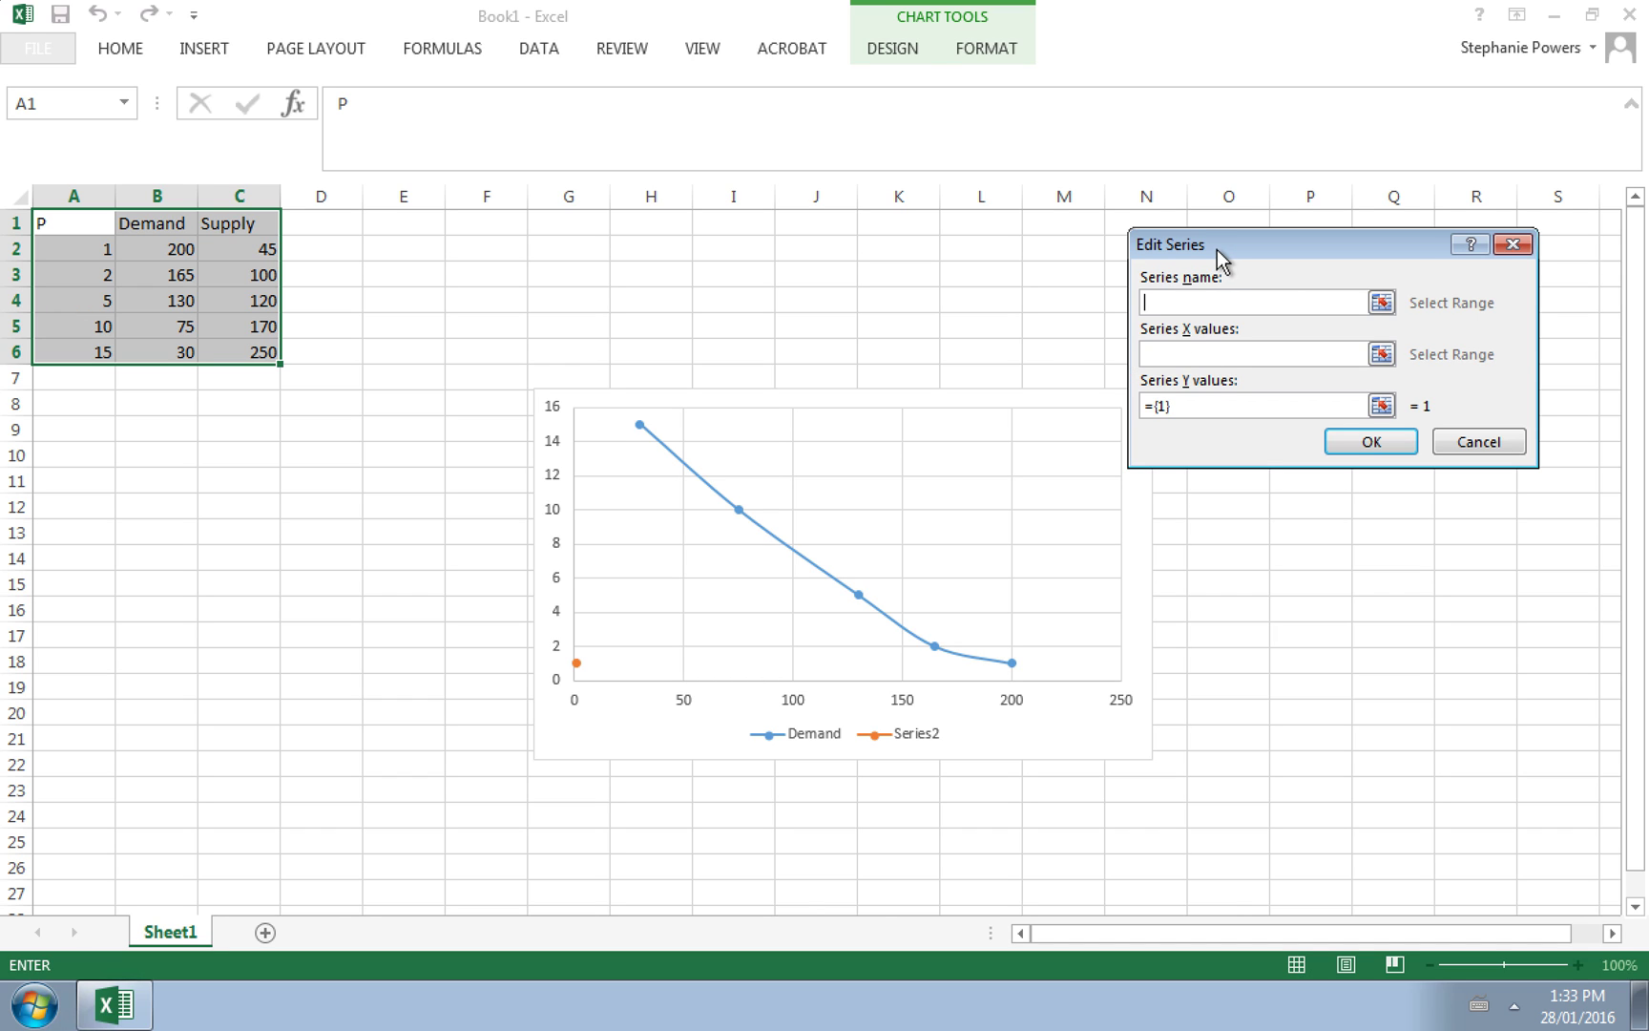
{"action": "left_click_drag", "start_coordinate": [1216, 249], "coordinate": [1086, 252]}
{"action": "left_click", "coordinate": [1084, 304]}
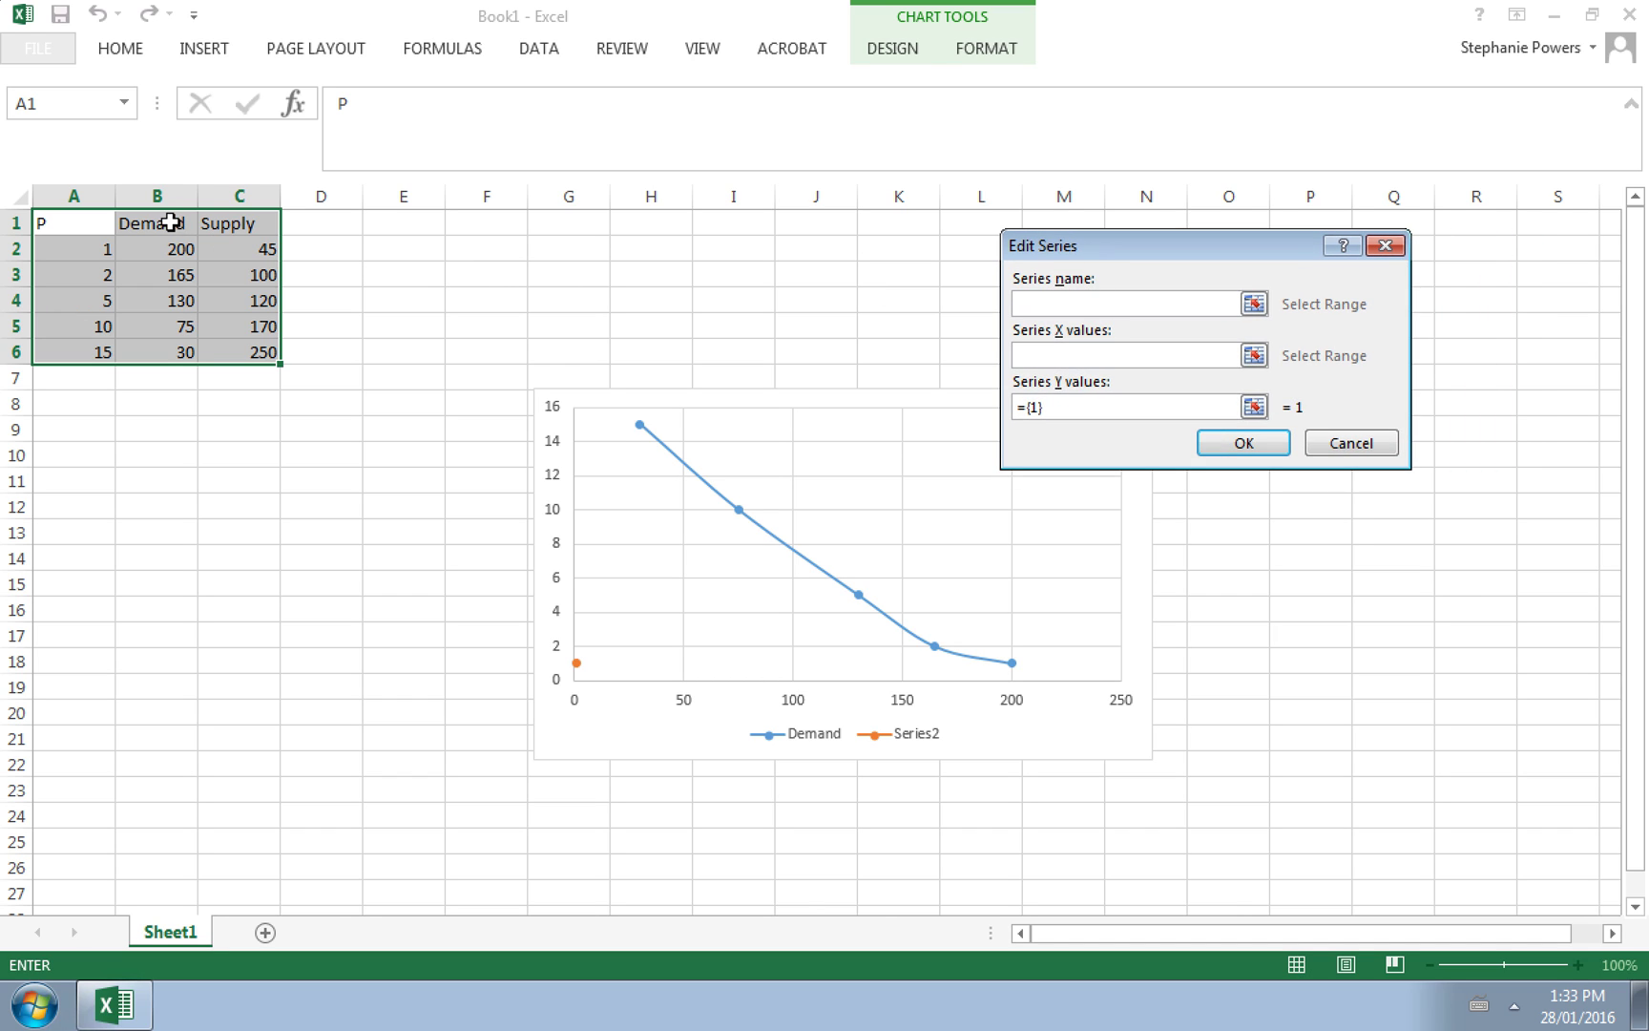
{"action": "left_click", "coordinate": [235, 223]}
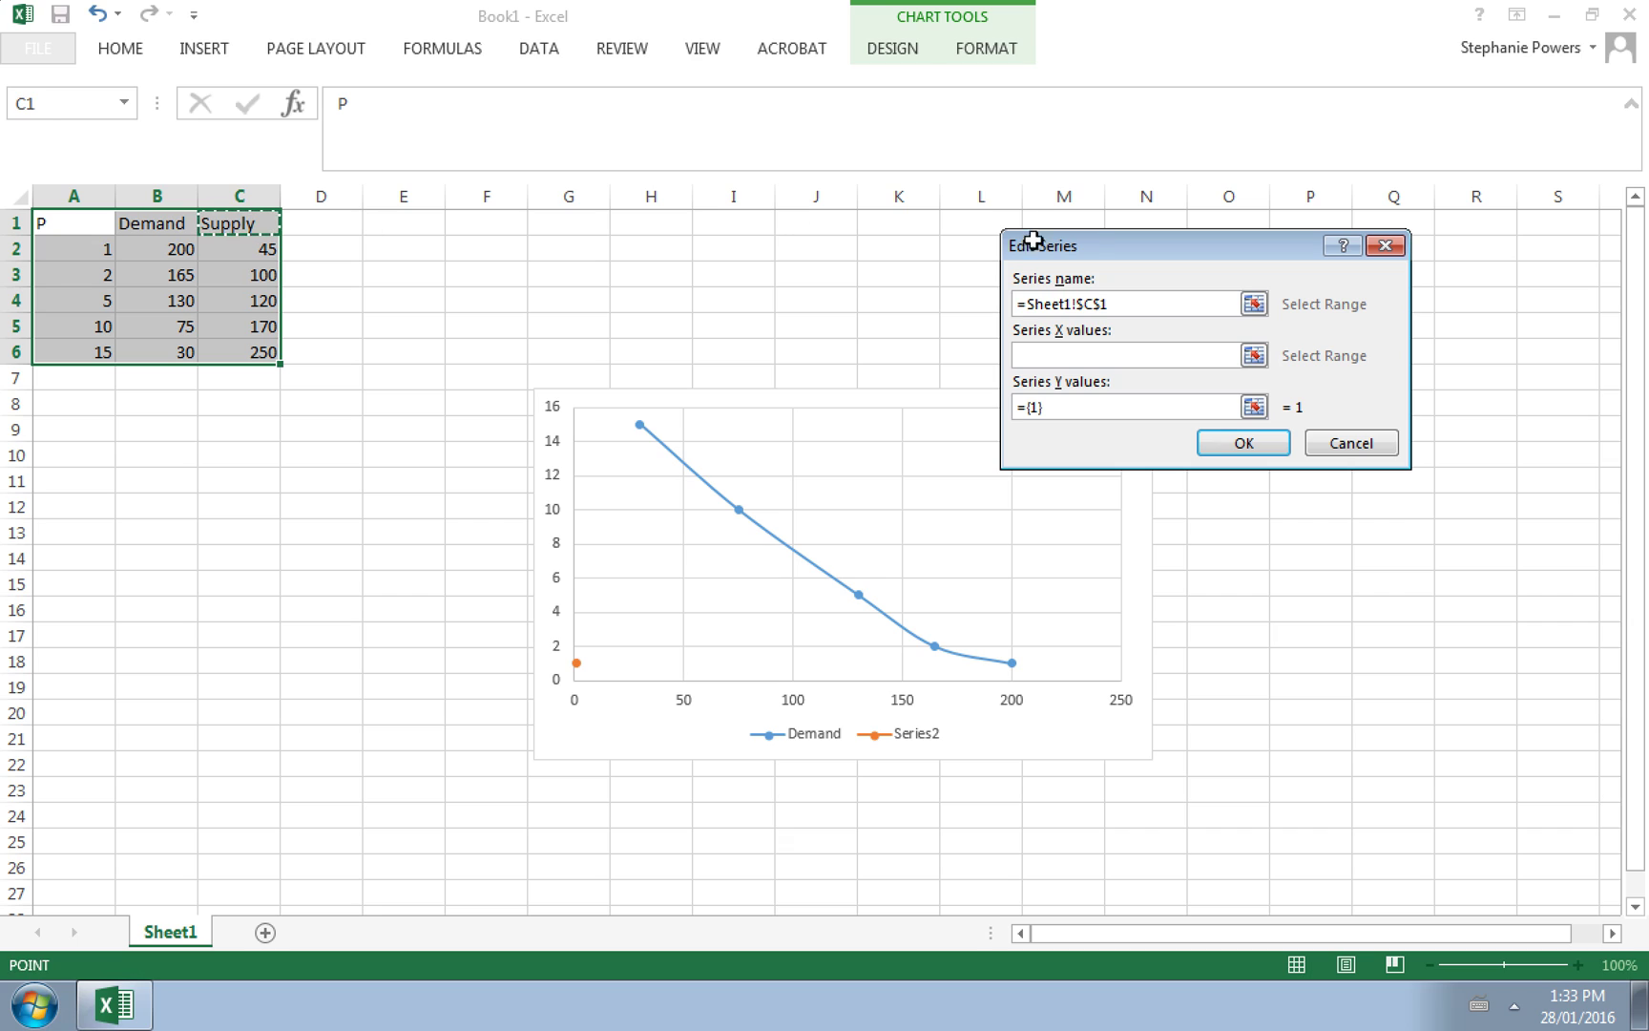
{"action": "left_click", "coordinate": [1060, 349]}
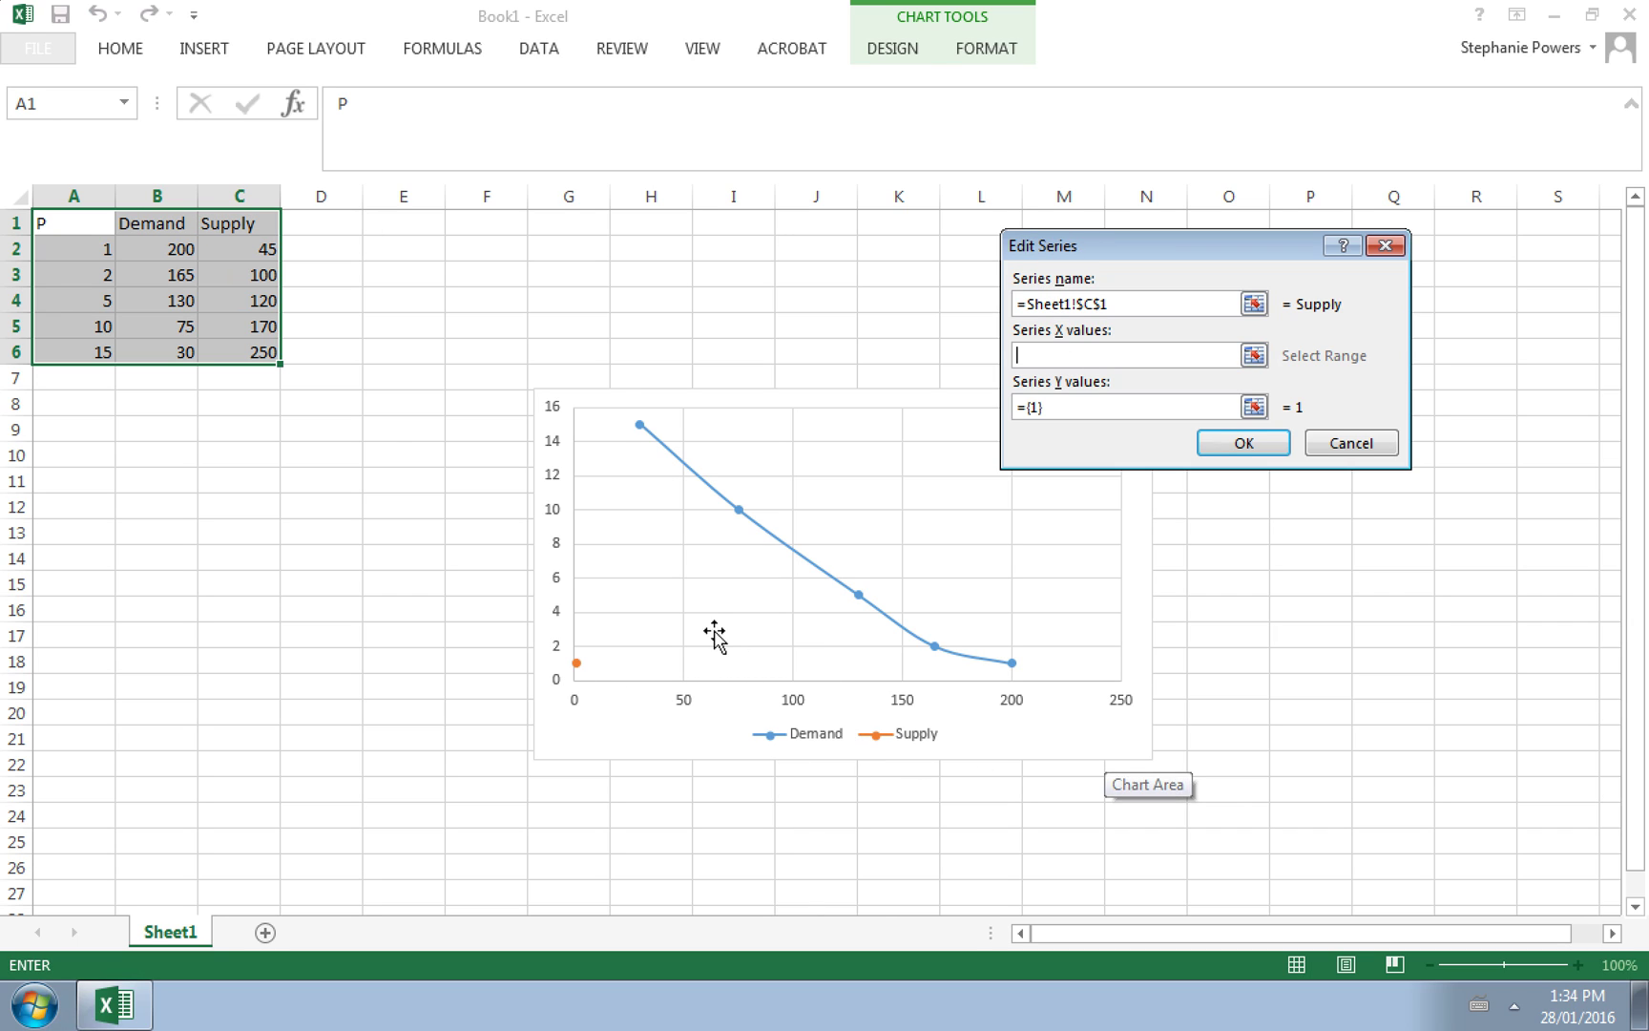
{"action": "left_click_drag", "start_coordinate": [233, 250], "coordinate": [231, 352]}
{"action": "left_click", "coordinate": [1065, 407]}
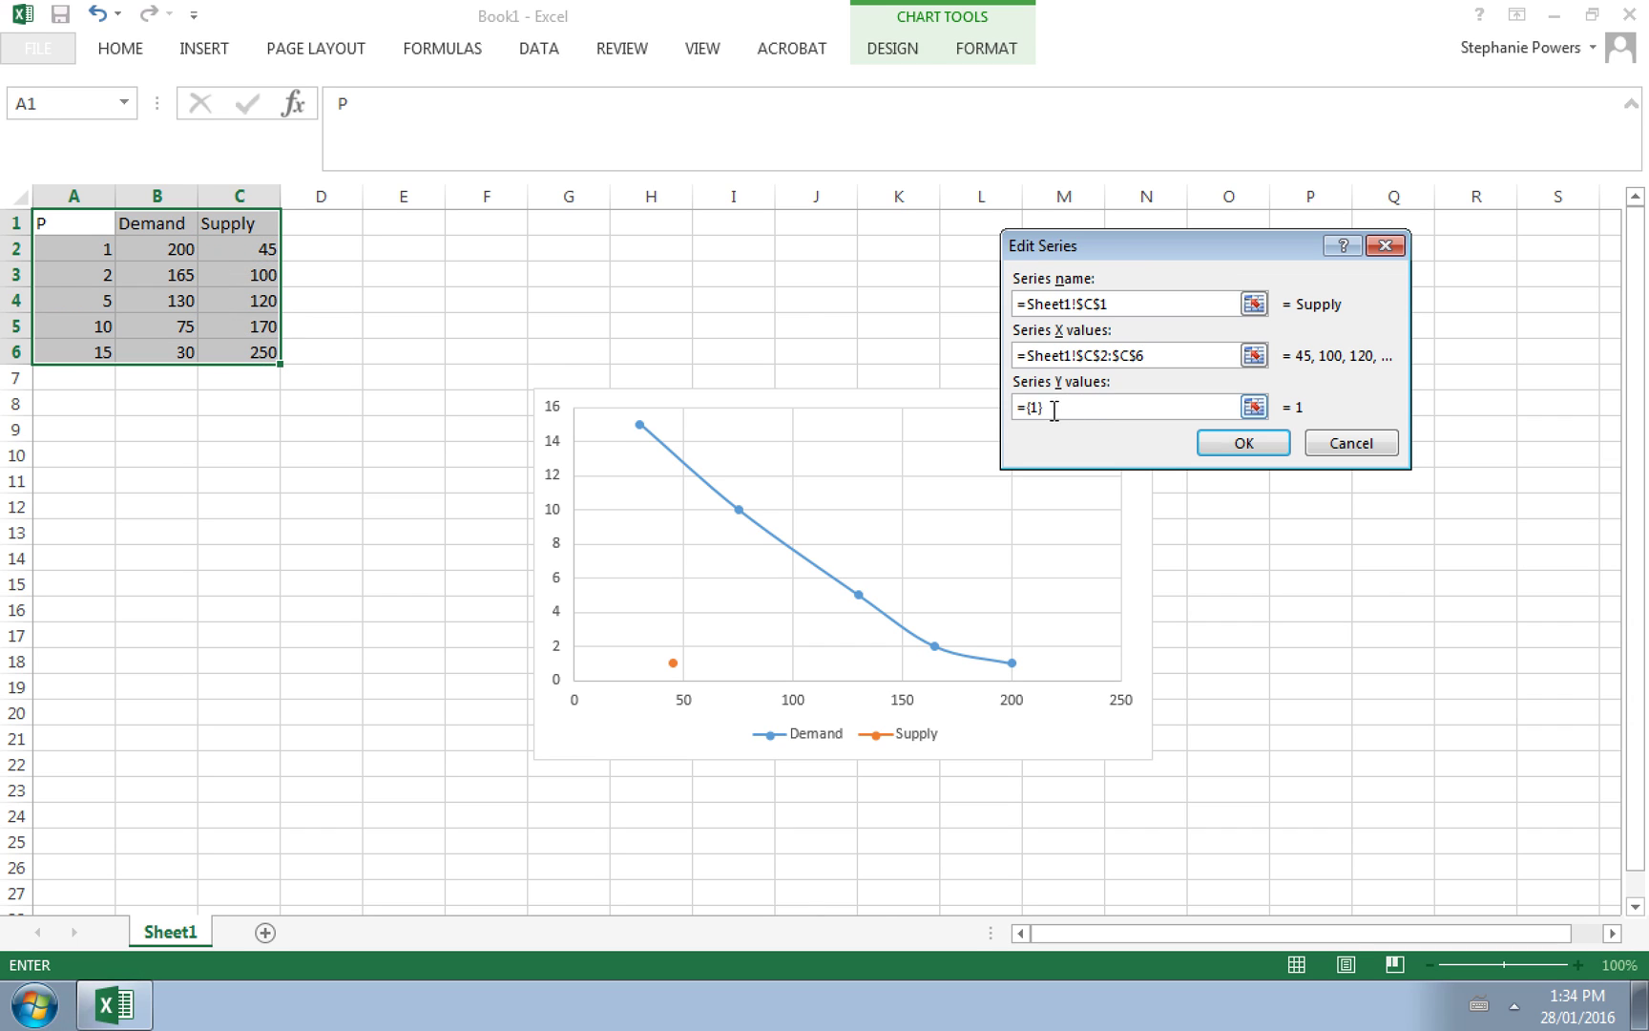
{"action": "left_click_drag", "start_coordinate": [1071, 405], "coordinate": [968, 408]}
{"action": "left_click_drag", "start_coordinate": [91, 248], "coordinate": [82, 355]}
{"action": "left_click", "coordinate": [1266, 452]}
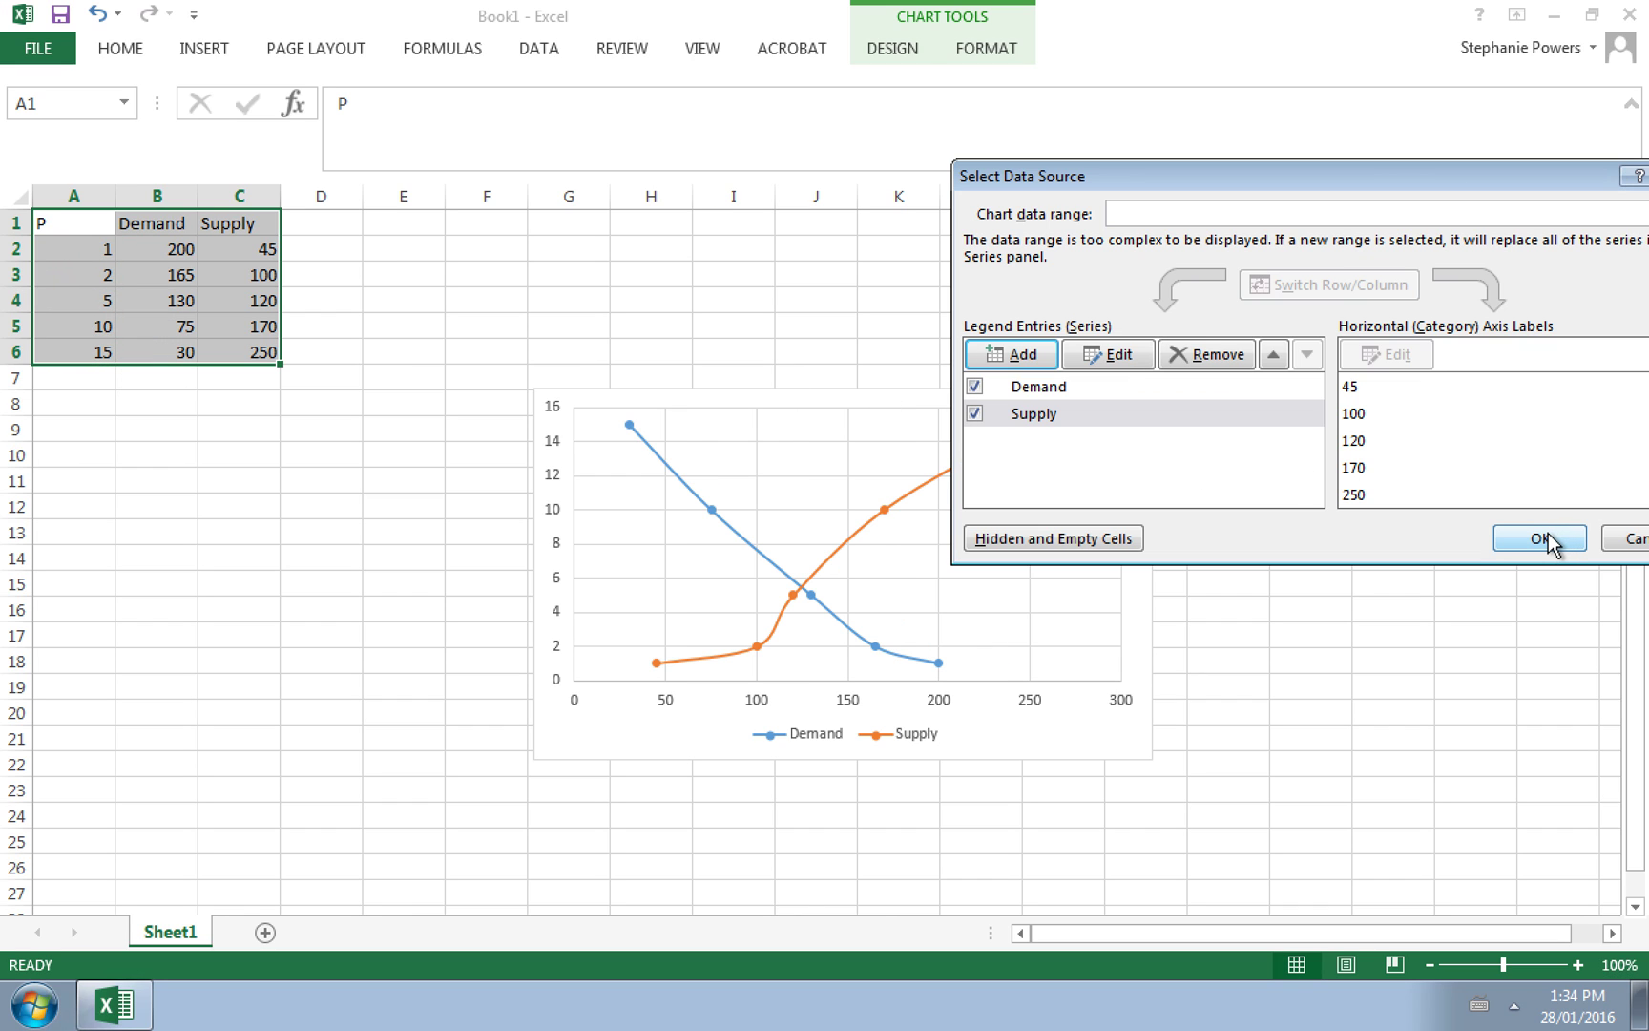
Step: Apply the data settings and check where the curves intersect, near P 5, quantity 125
{"action": "left_click", "coordinate": [1539, 540]}
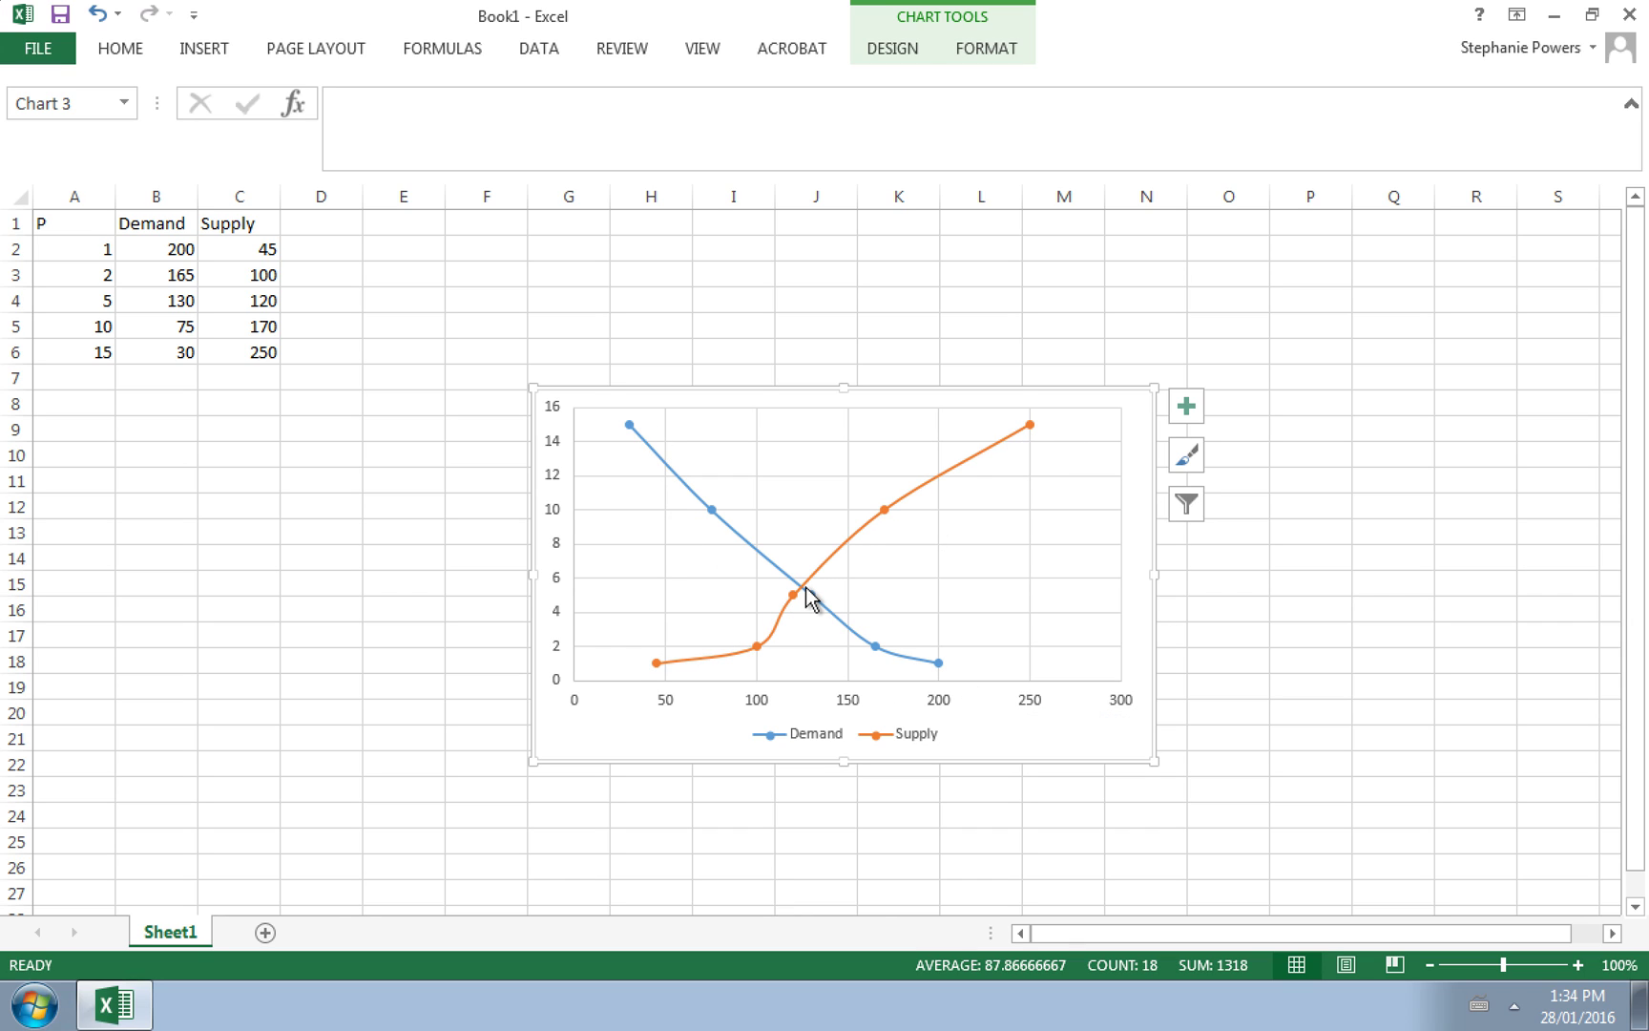
{"action": "mouse_move", "coordinate": [806, 597]}
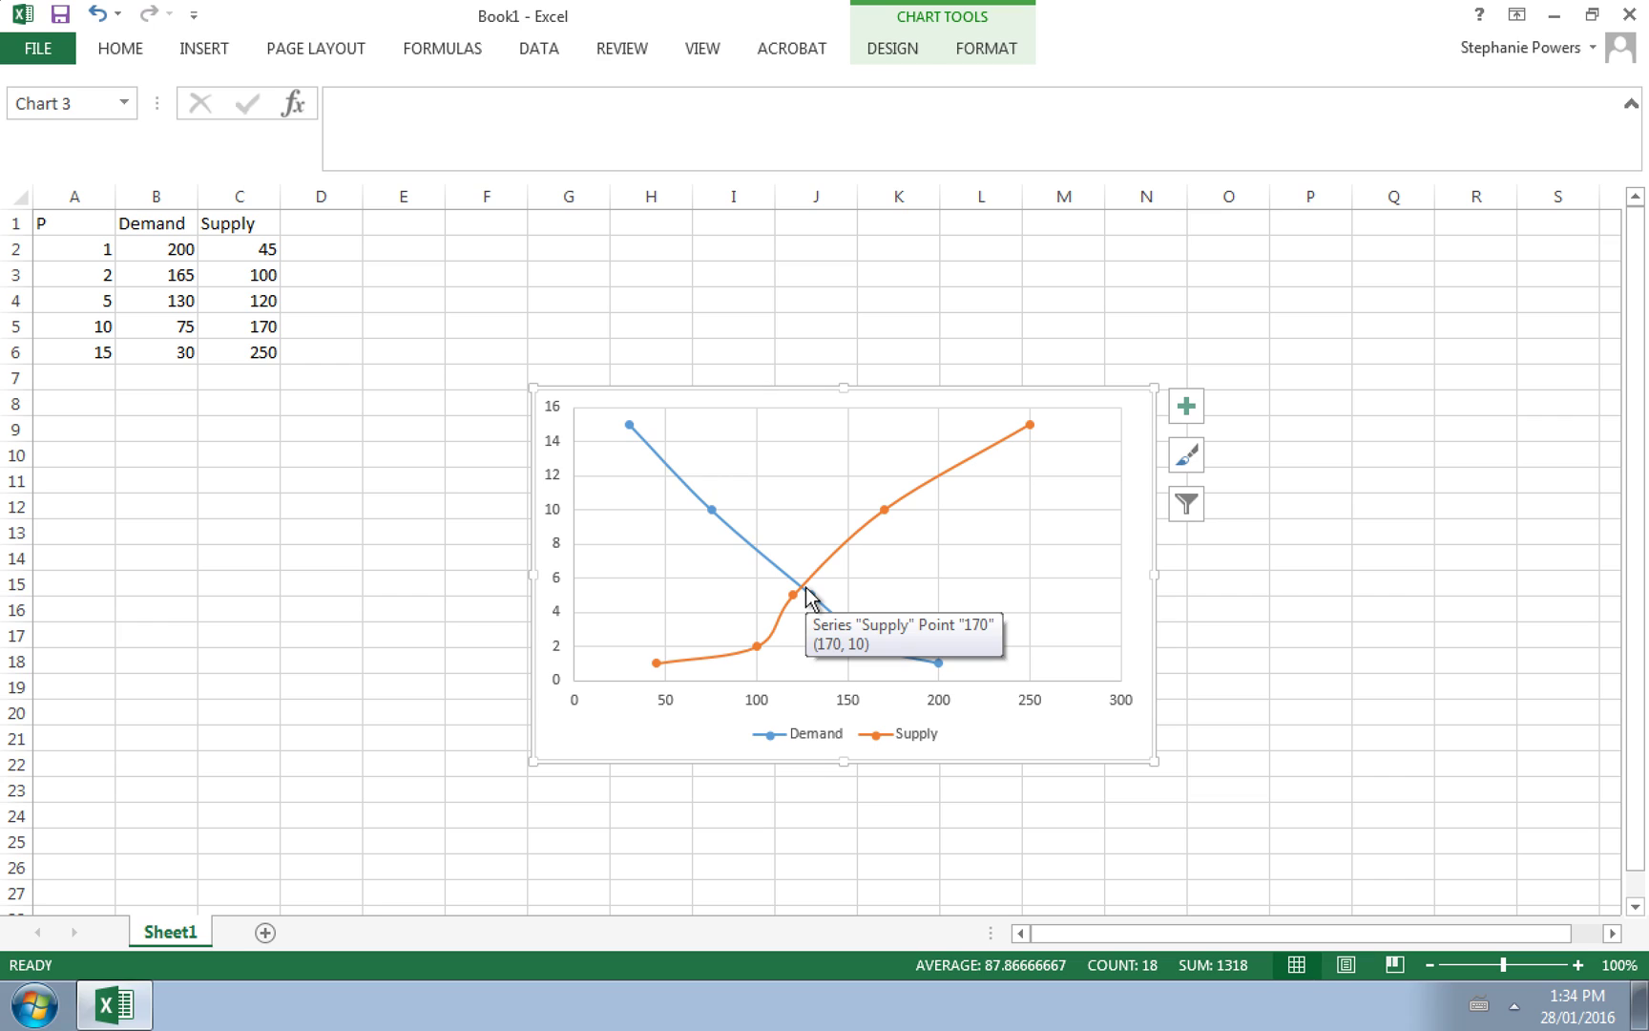